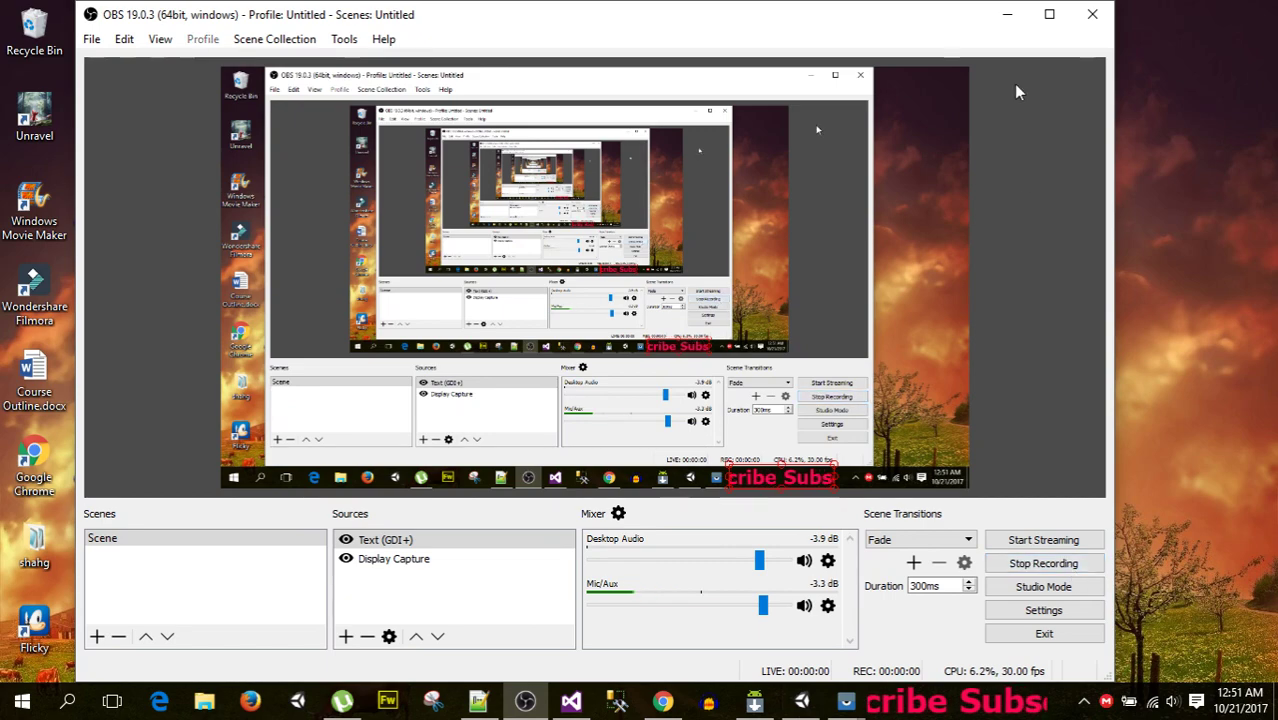
Start the OBS recording and launch the AdMobYoutube game on the Vysor-mirrored A37f phone to show its 320 x 50 test banner
click(1007, 16)
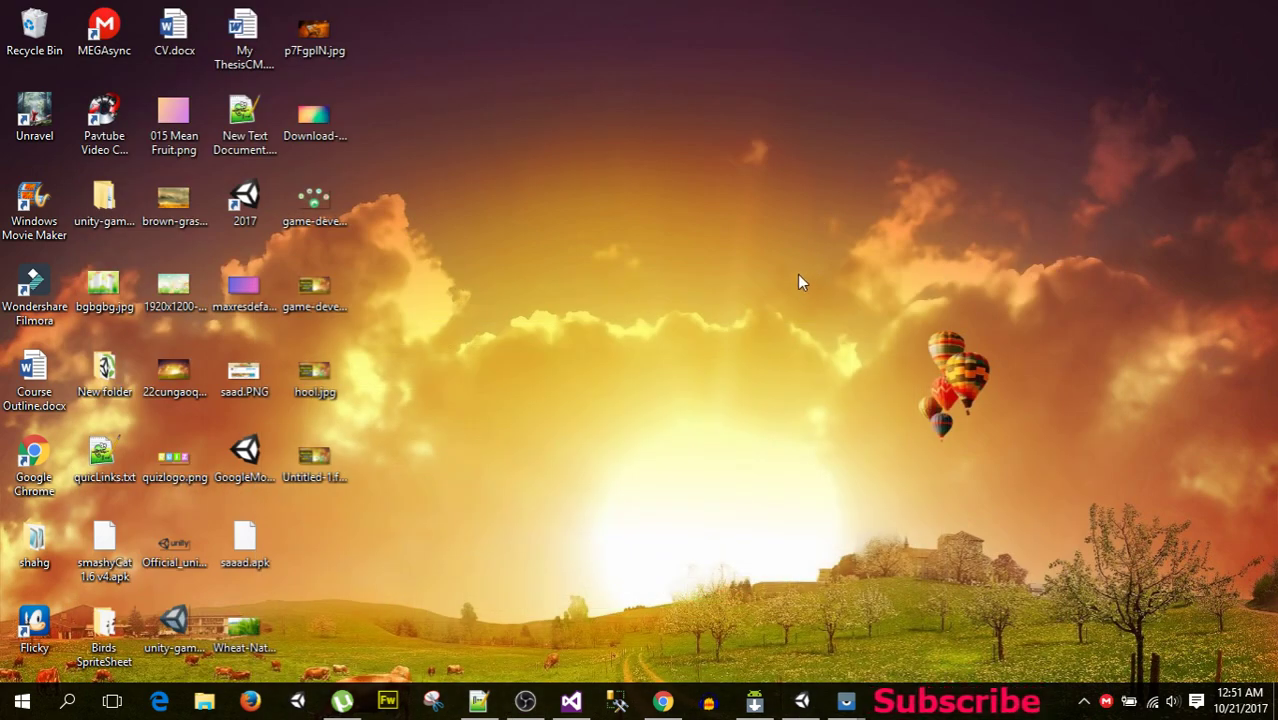
mouse_move(846, 702)
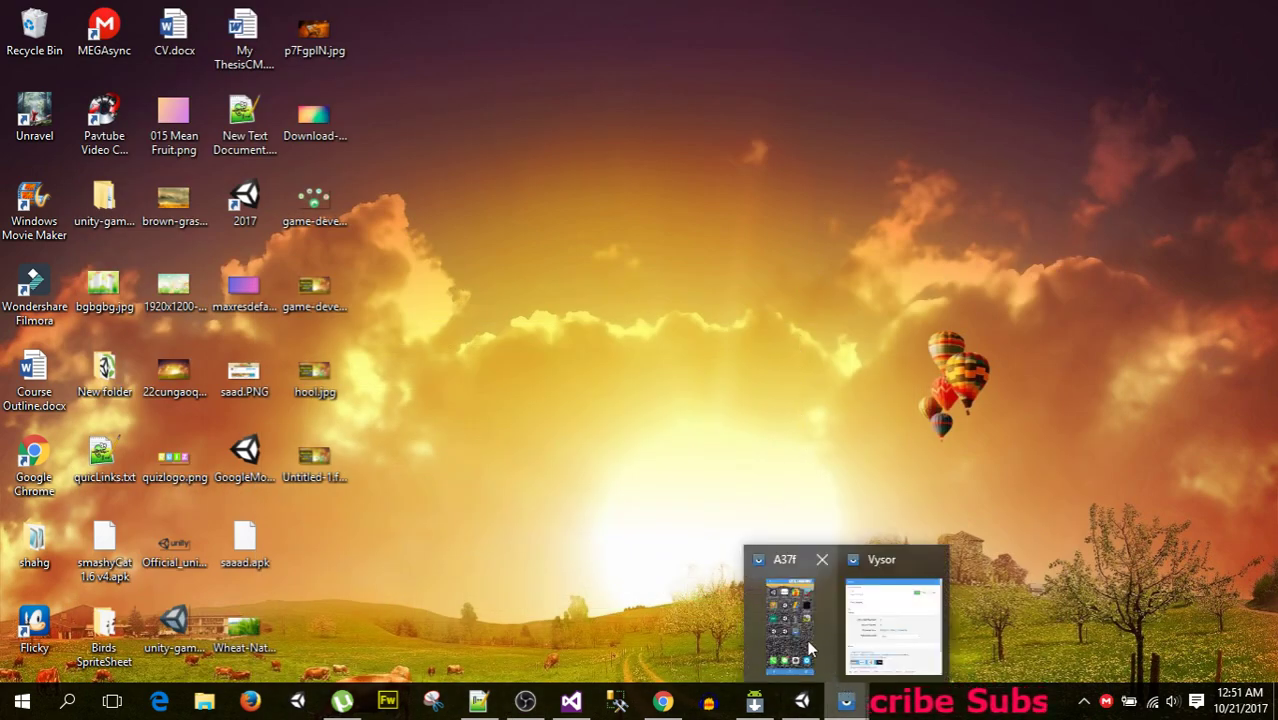
click(810, 650)
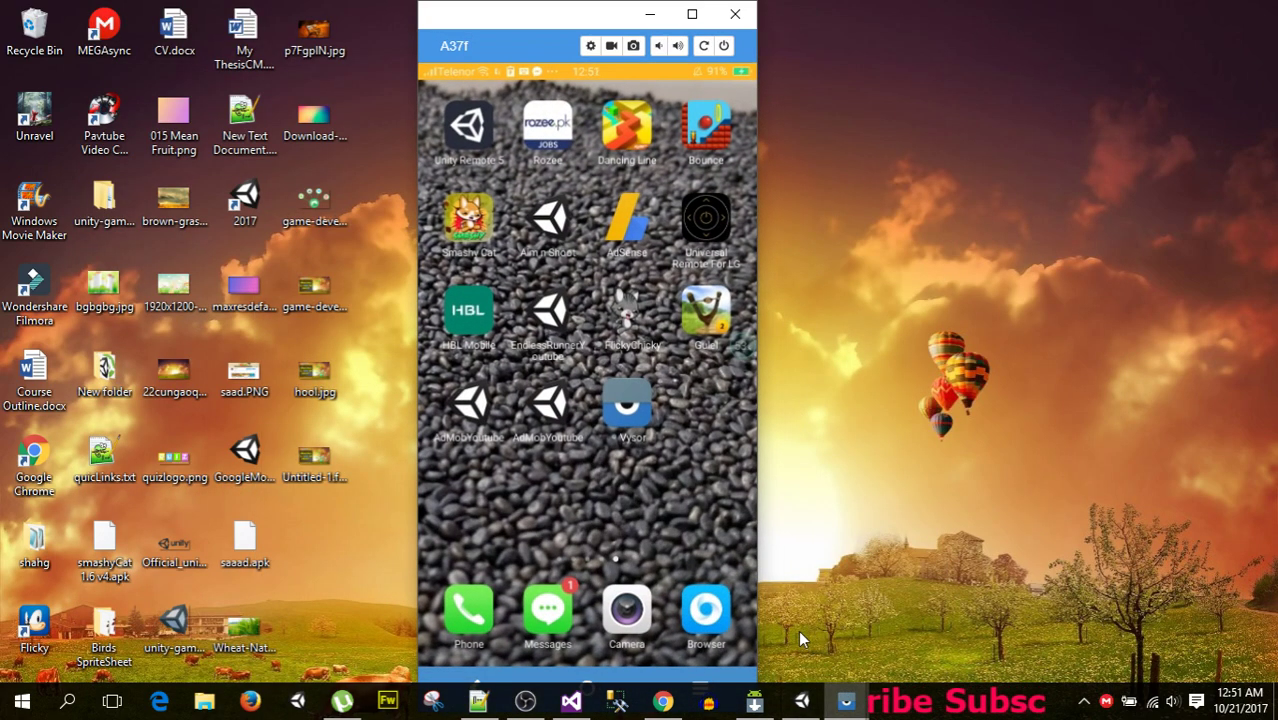
click(555, 418)
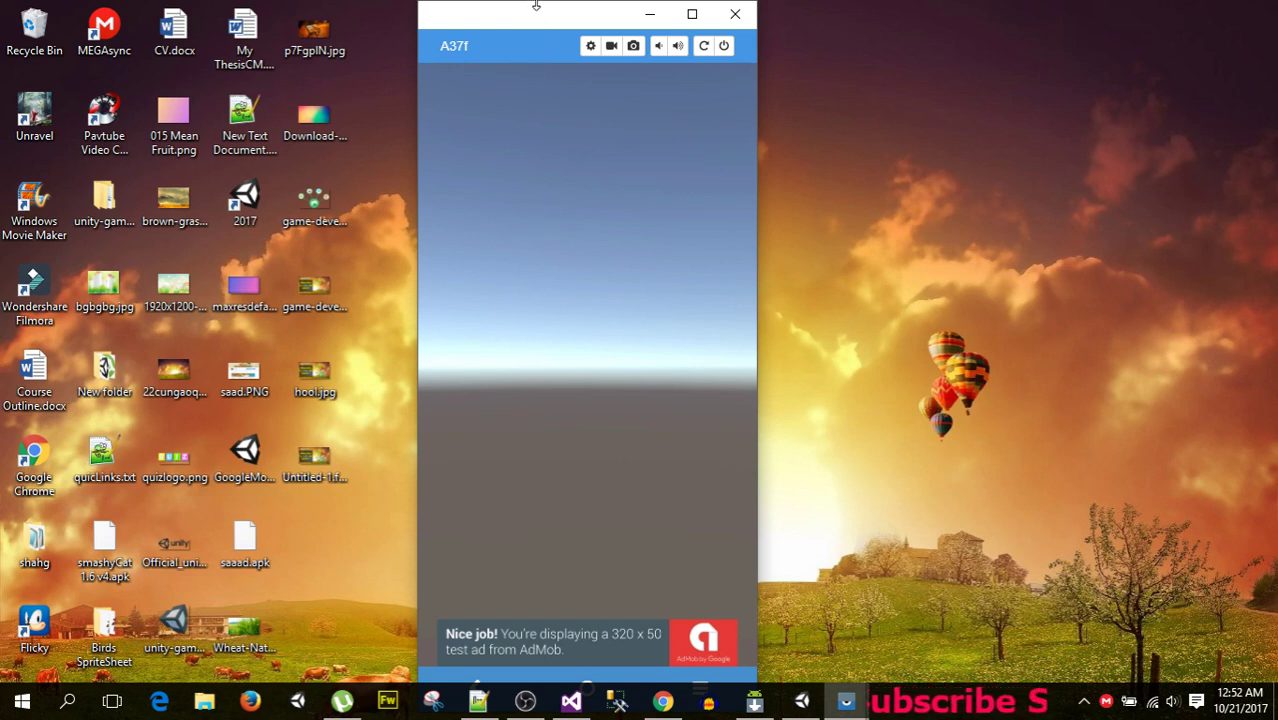
Send the A37f phone back to its home screen and minimize the Vysor window
mouse_move(536, 5)
mouse_down()
mouse_move(536, 45)
mouse_move(537, 31)
mouse_up()
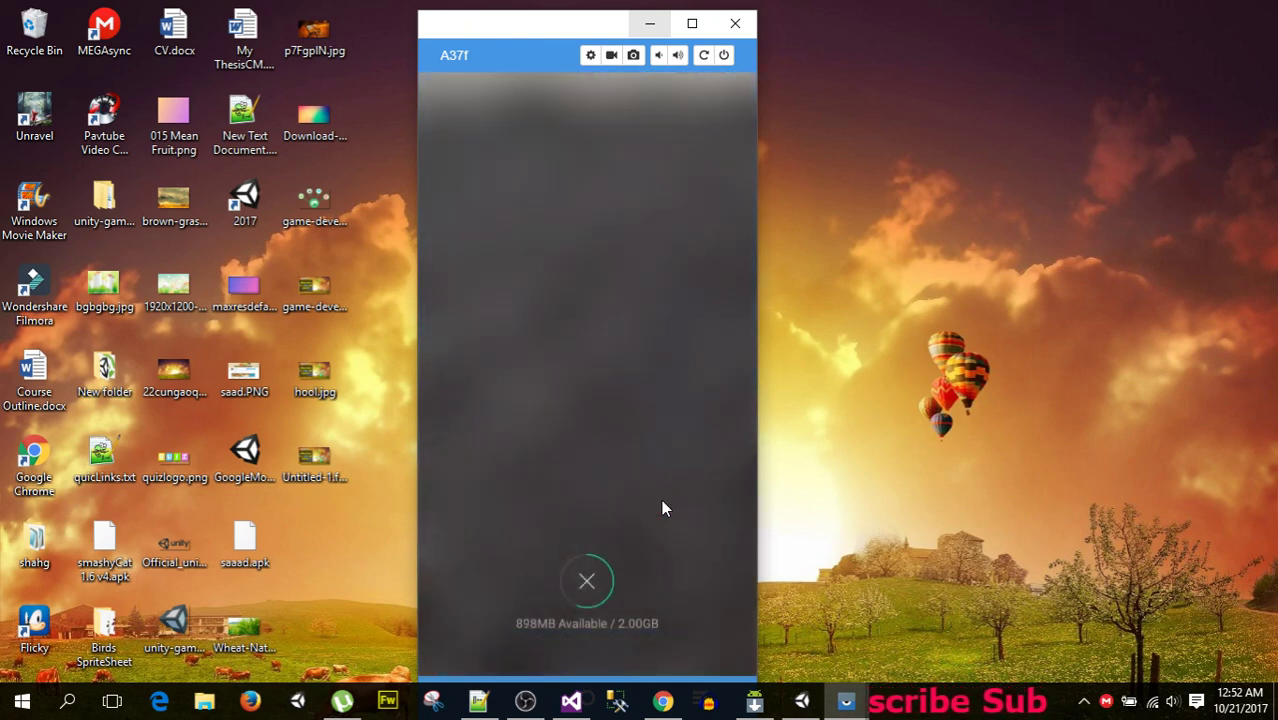
click(661, 509)
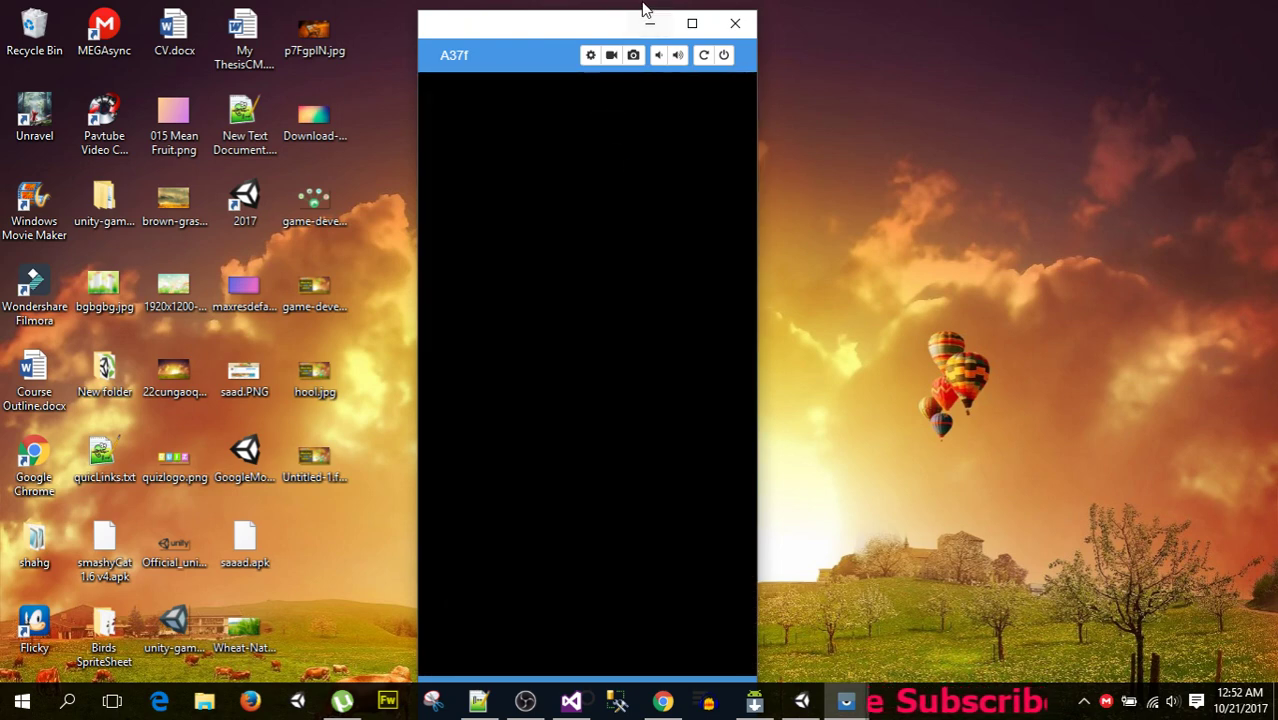
click(650, 23)
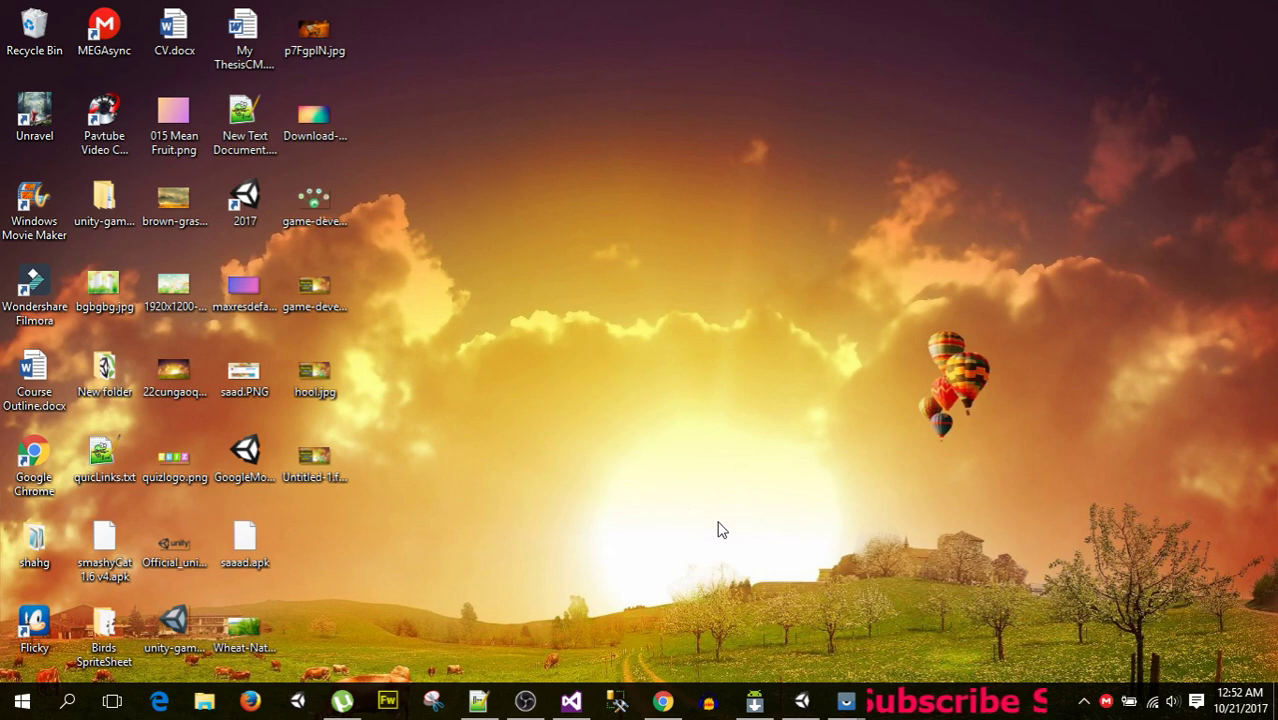
Bring Android SDK Manager back full-screen and review installed Build-tools 25.0.3, 23.0.1 and 19.1
click(757, 703)
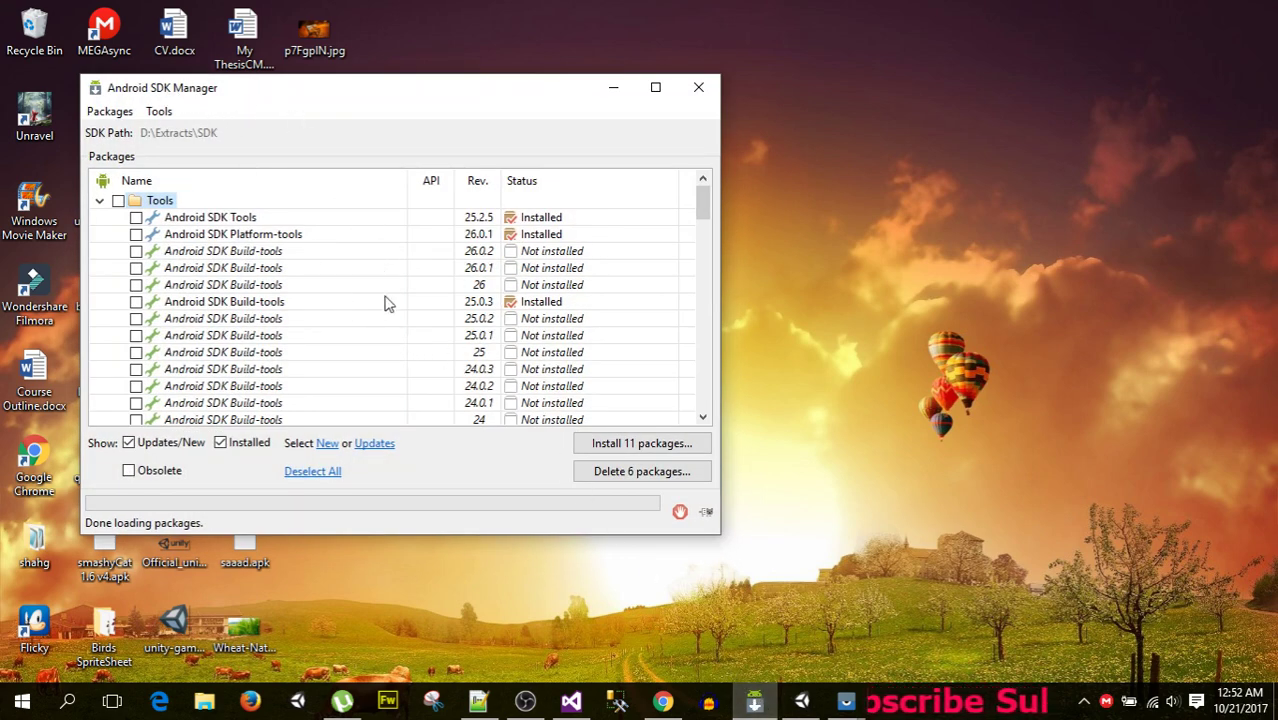
click(655, 87)
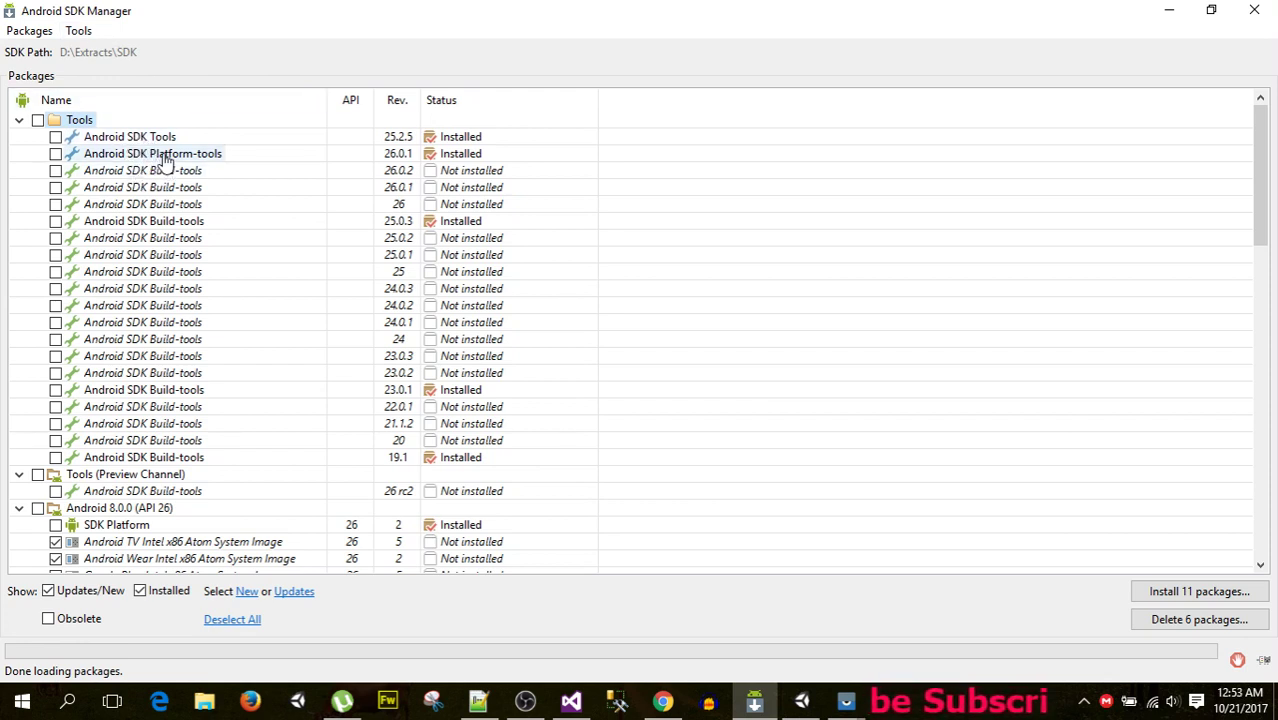
scroll(240, 340, down, 1)
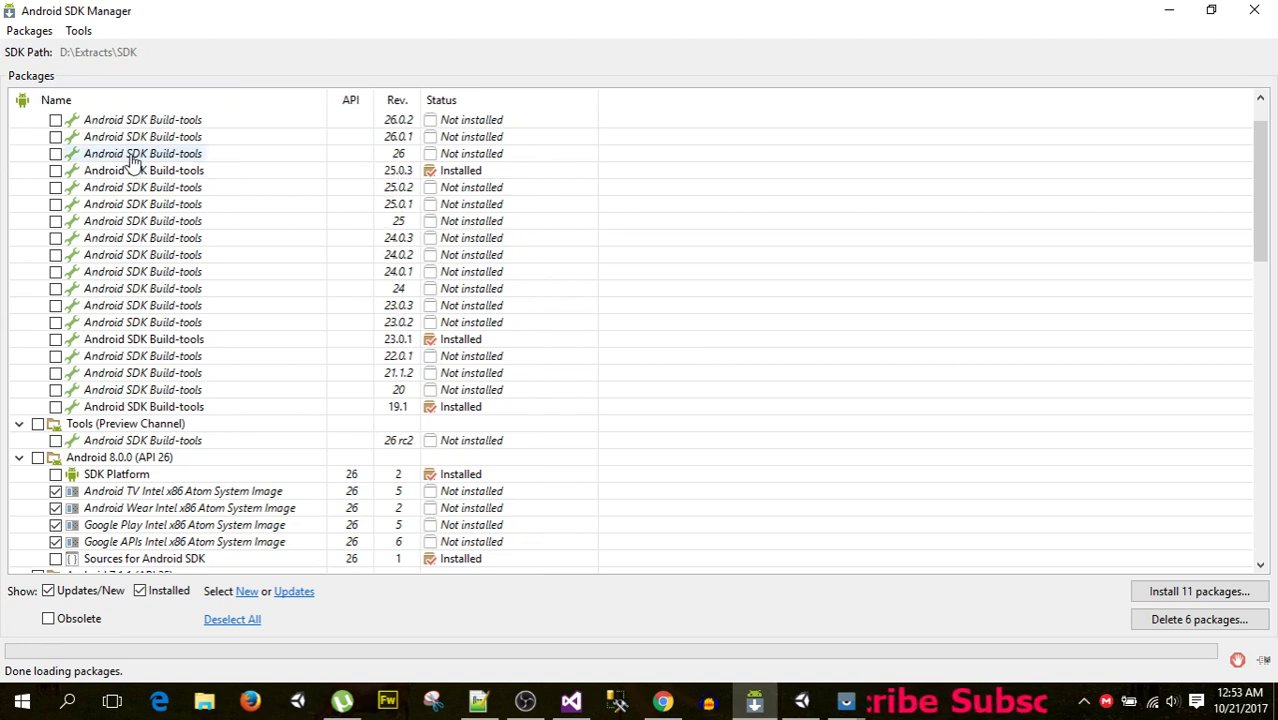
Scroll down to the Extras group and mark Android Support Repository for install alongside Google Repository and Google USB Driver
scroll(292, 402, down, 1)
scroll(292, 402, down, 1)
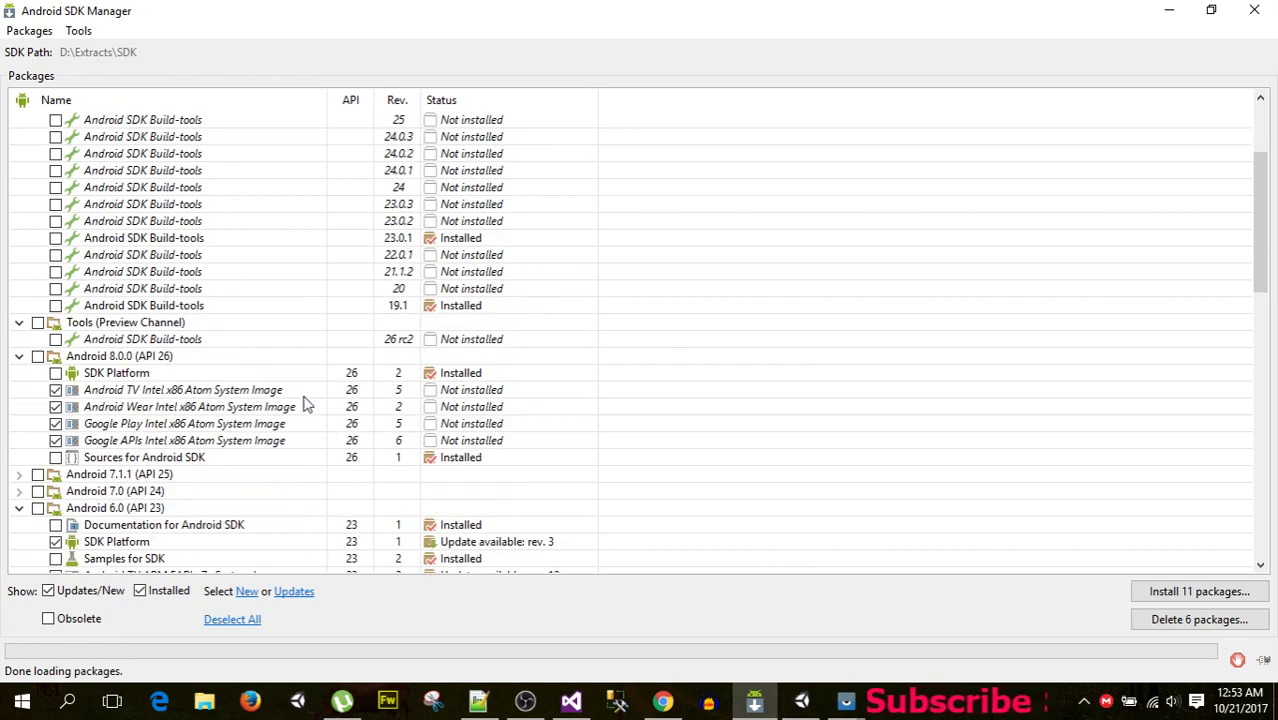
scroll(293, 402, down, 1)
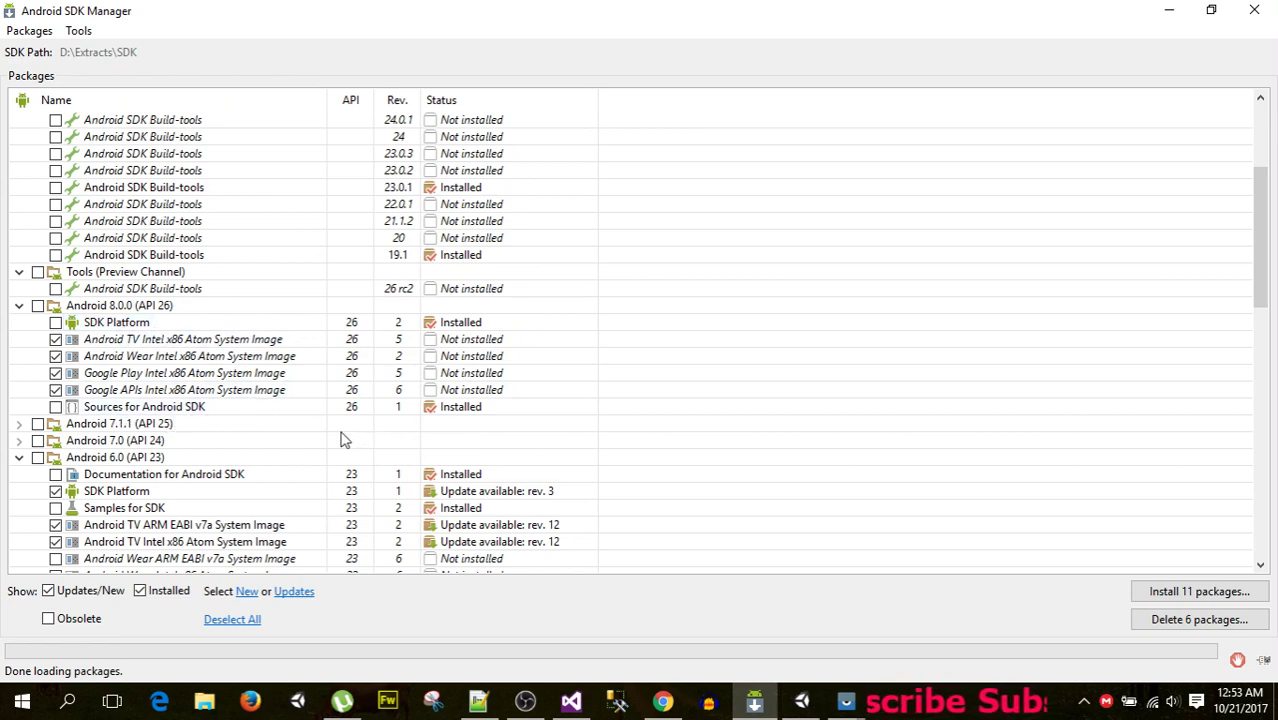
scroll(340, 440, down, 1)
scroll(345, 440, down, 1)
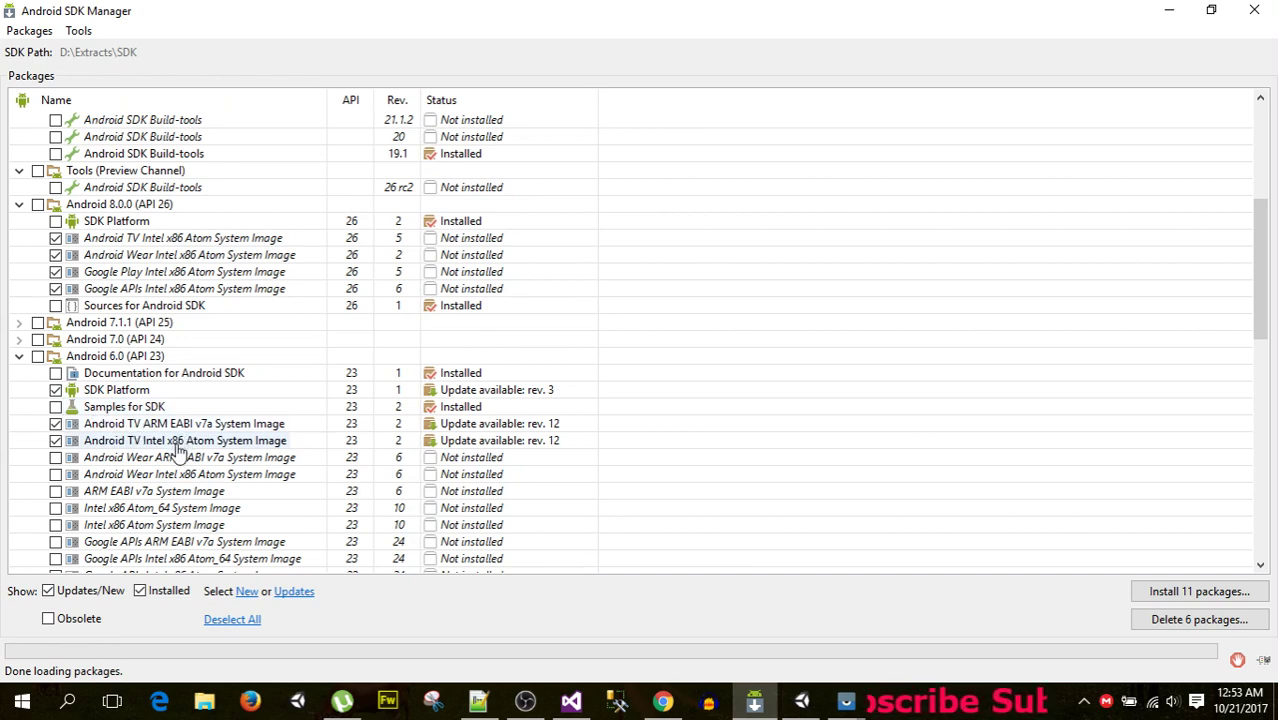
scroll(463, 459, down, 3)
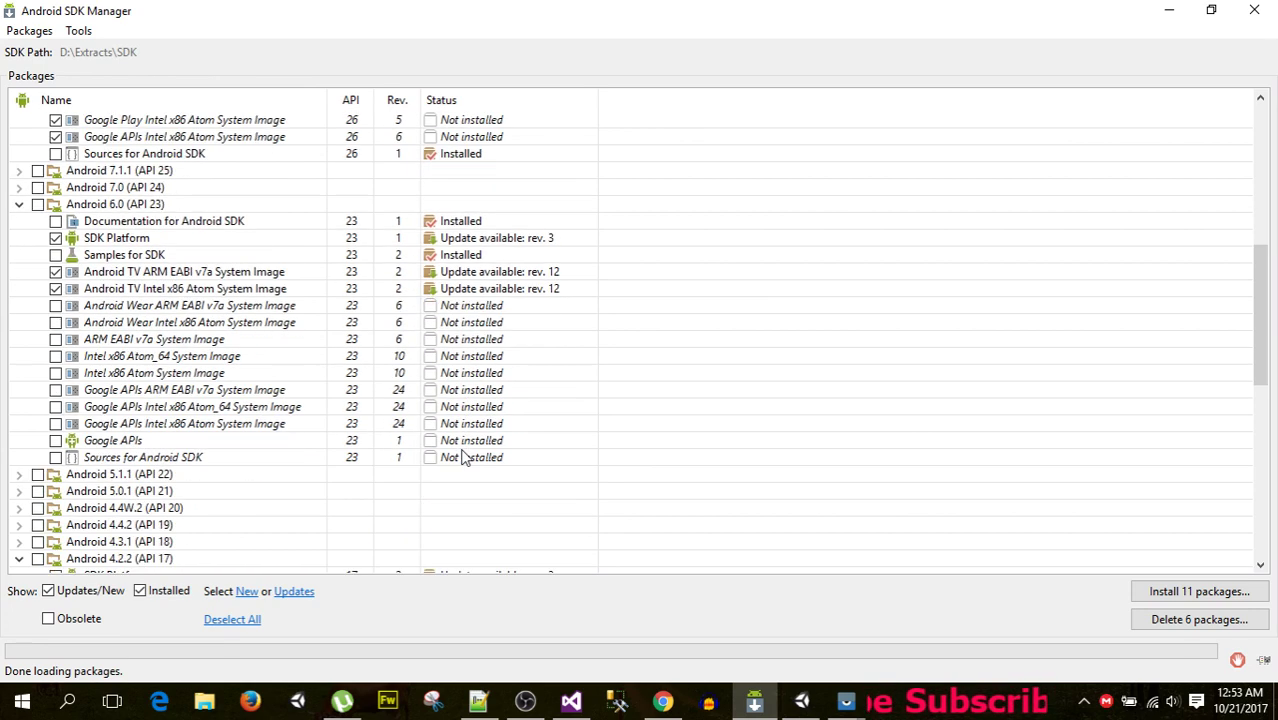
scroll(463, 457, down, 3)
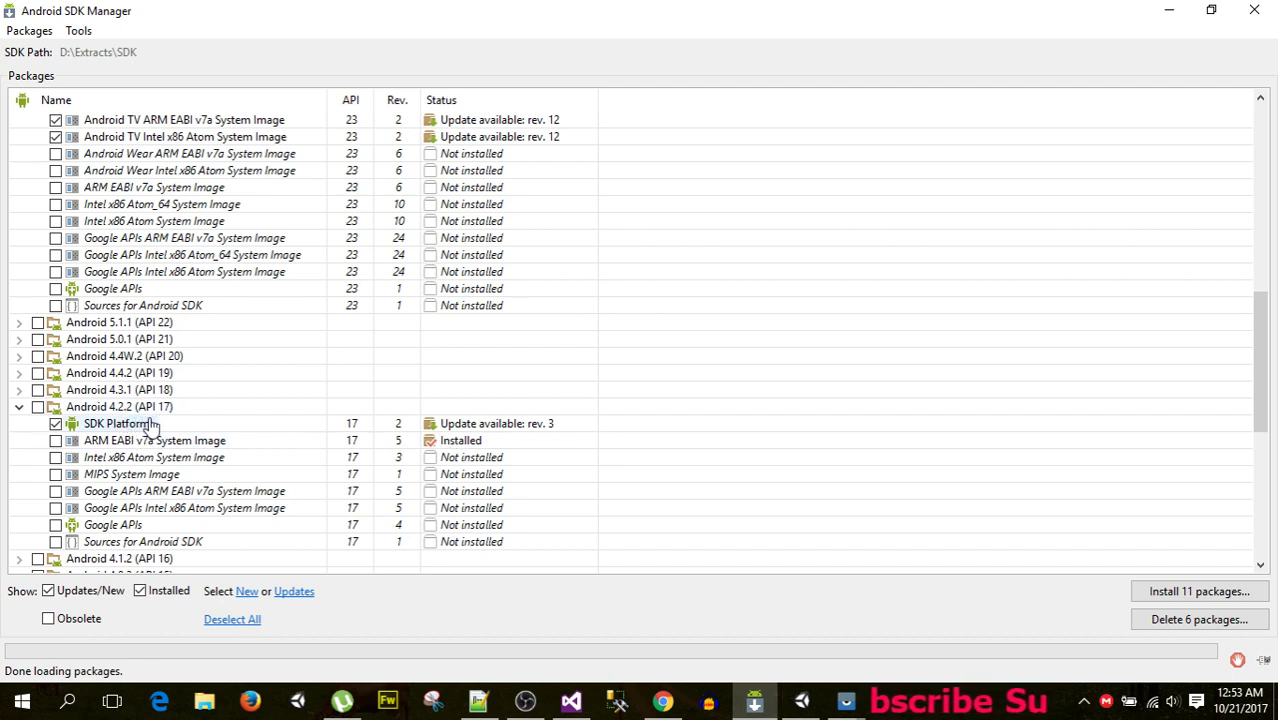
mouse_move(153, 424)
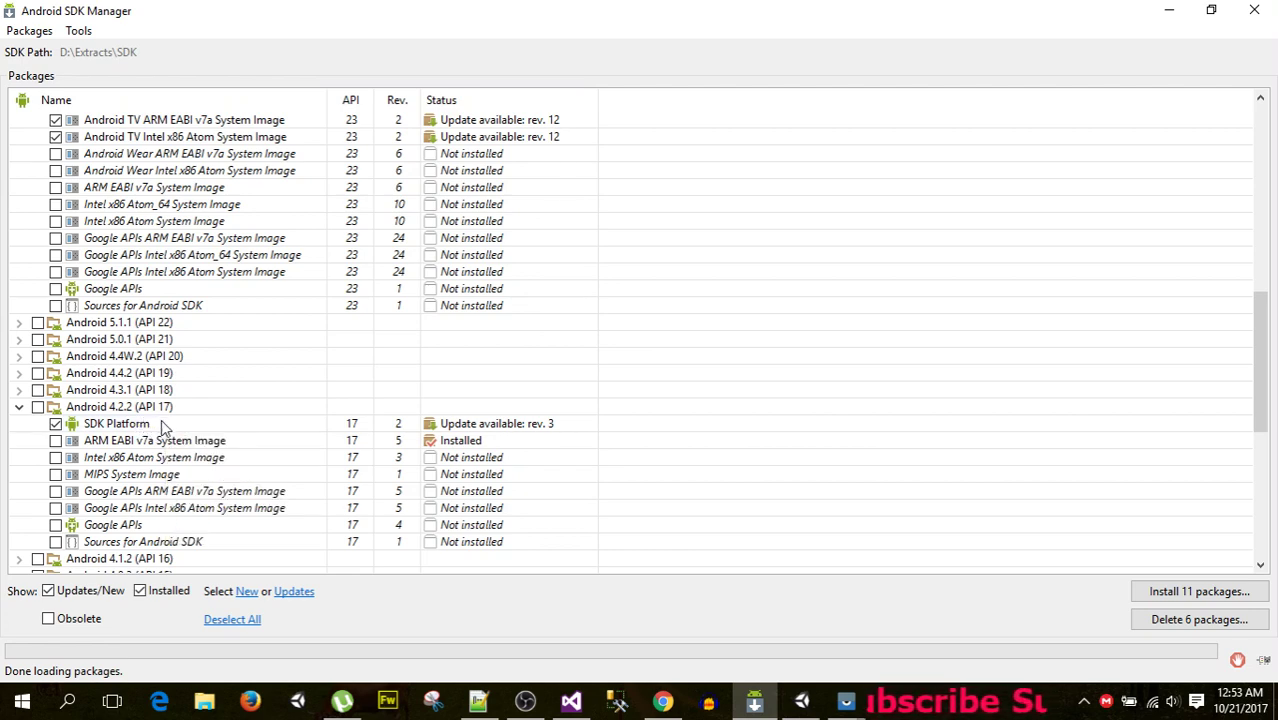
scroll(205, 397, up, 1)
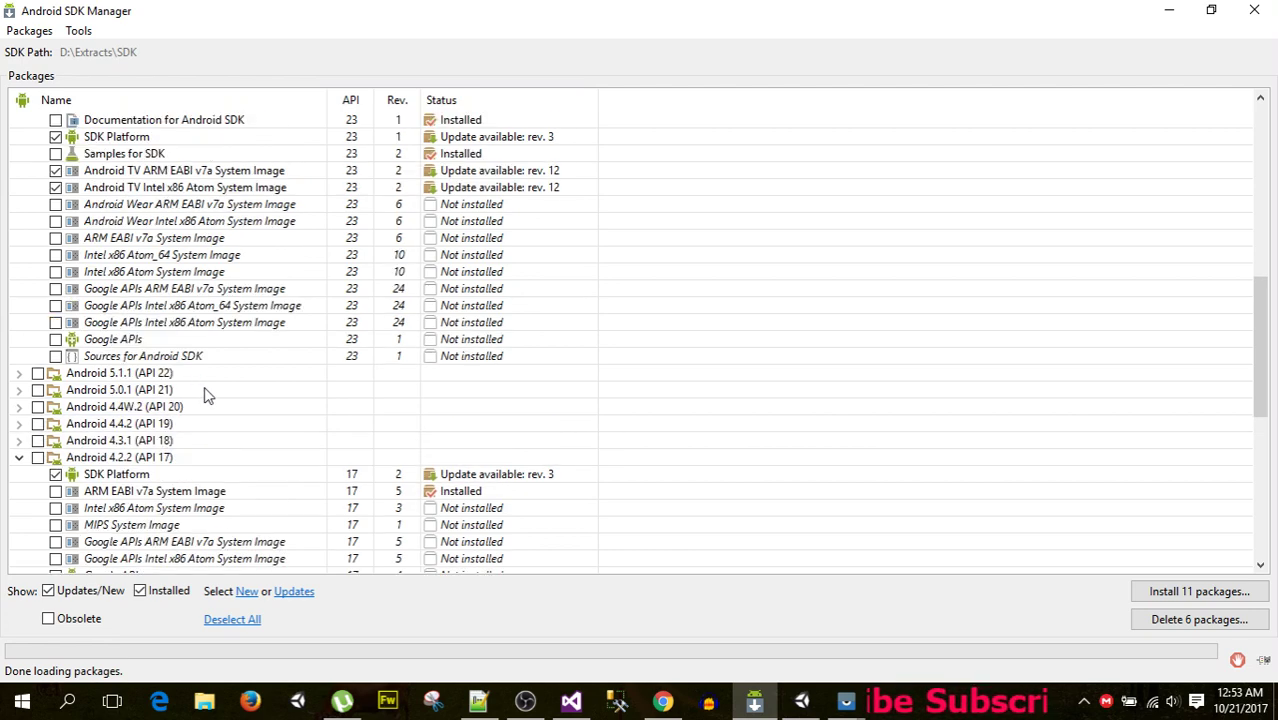
scroll(132, 340, up, 1)
scroll(160, 330, up, 1)
scroll(180, 370, up, 1)
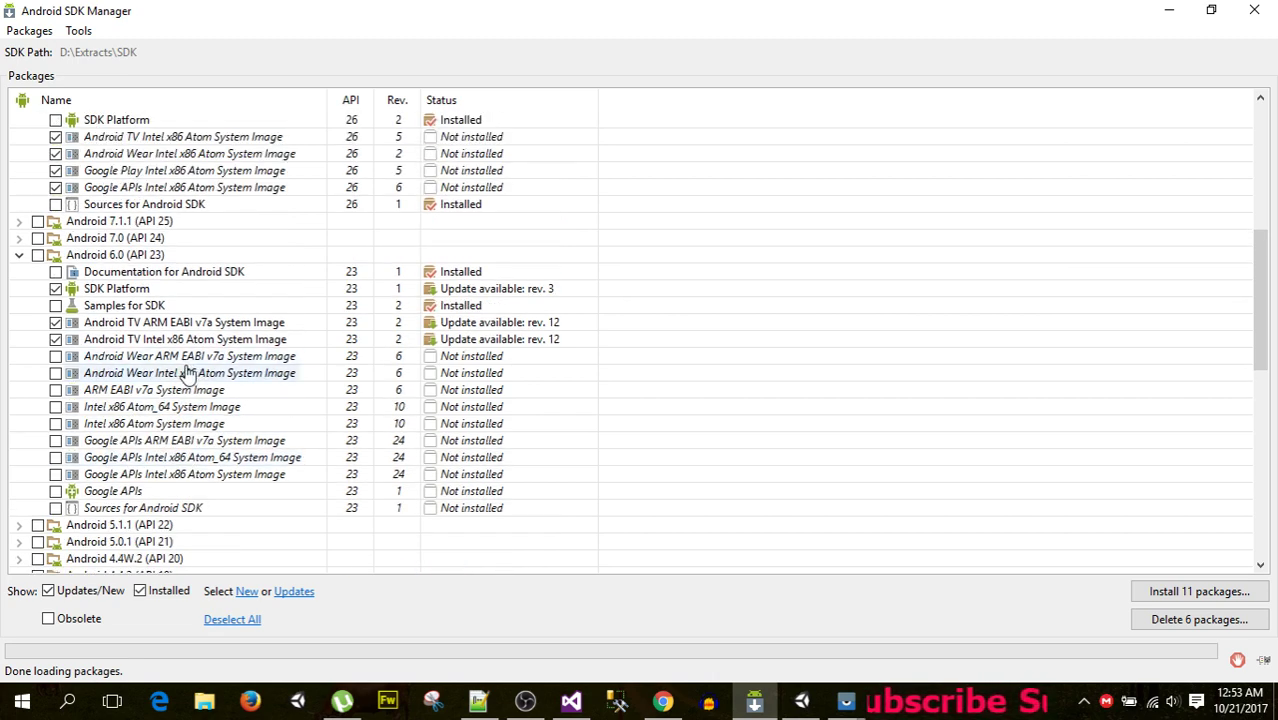
scroll(185, 370, up, 2)
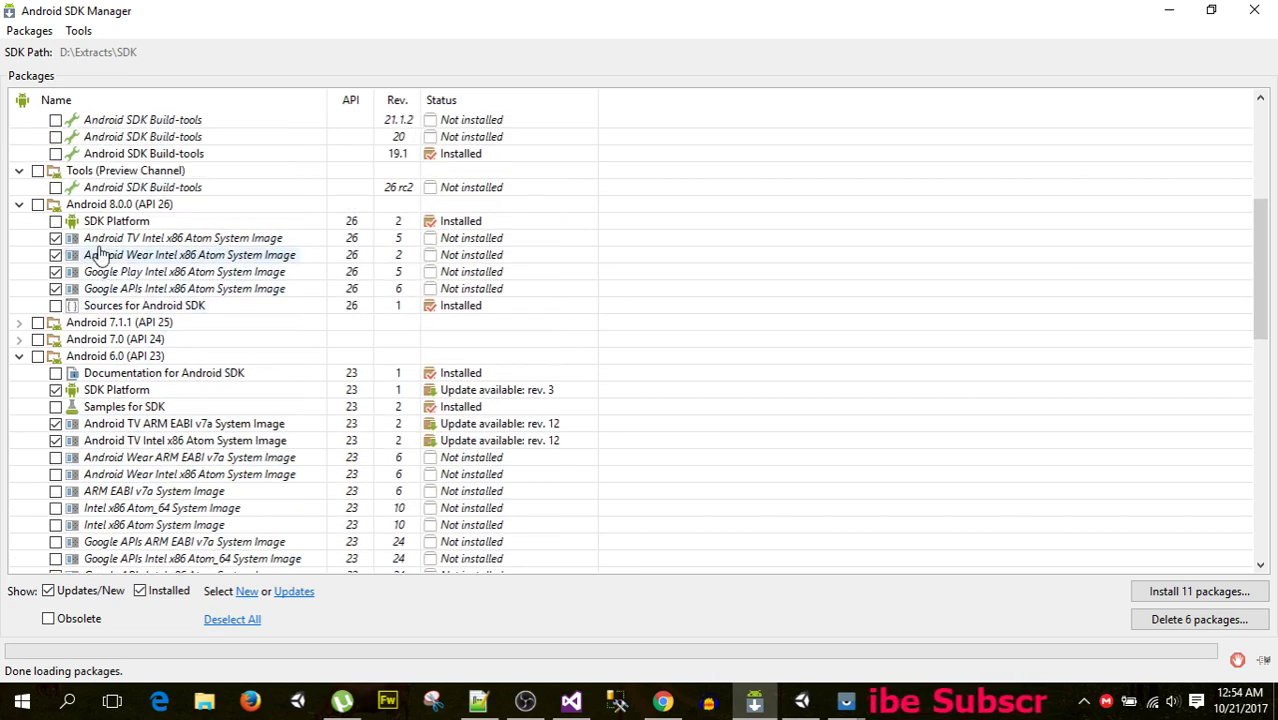
scroll(160, 460, down, 1)
scroll(165, 462, down, 3)
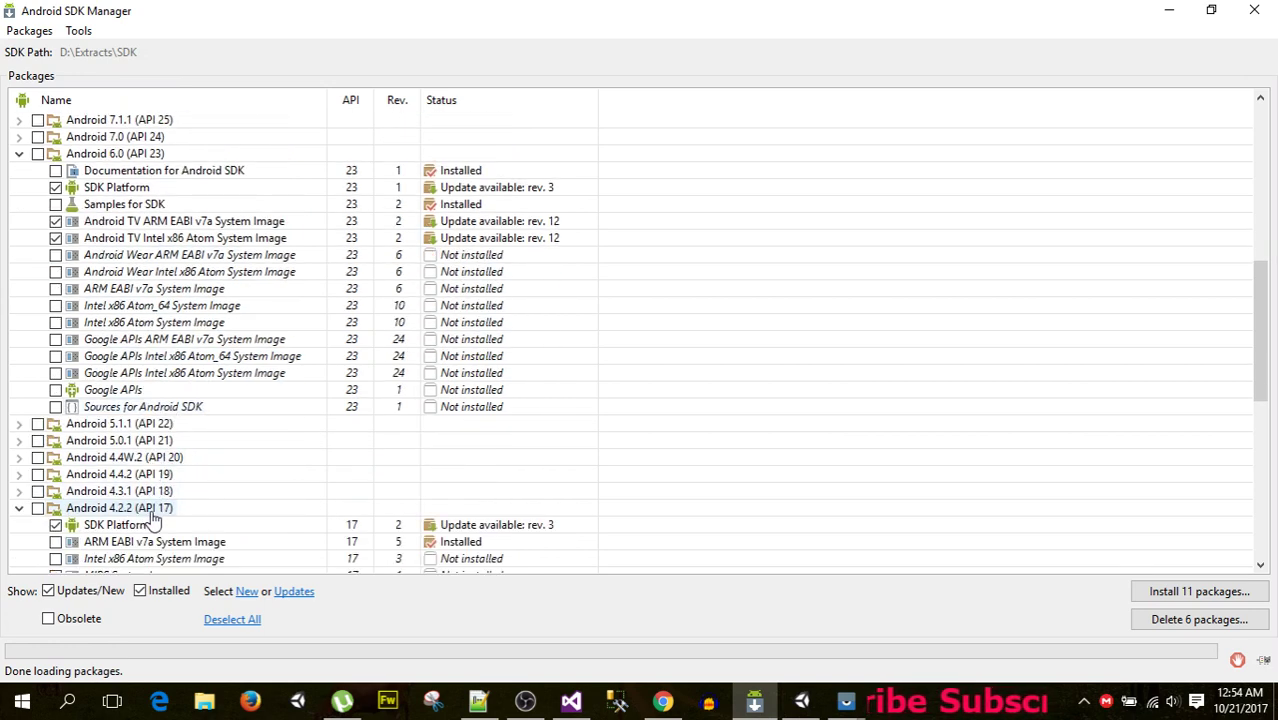
scroll(185, 538, down, 2)
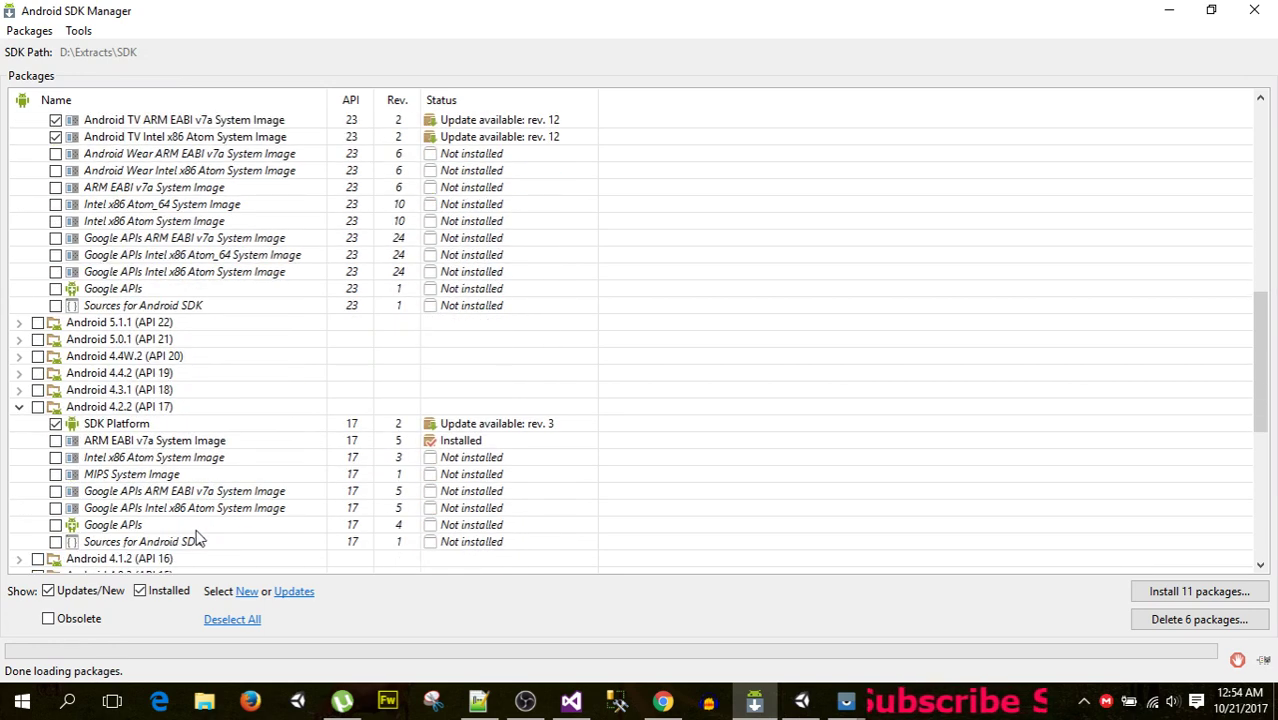
scroll(197, 533, down, 3)
scroll(195, 530, down, 1)
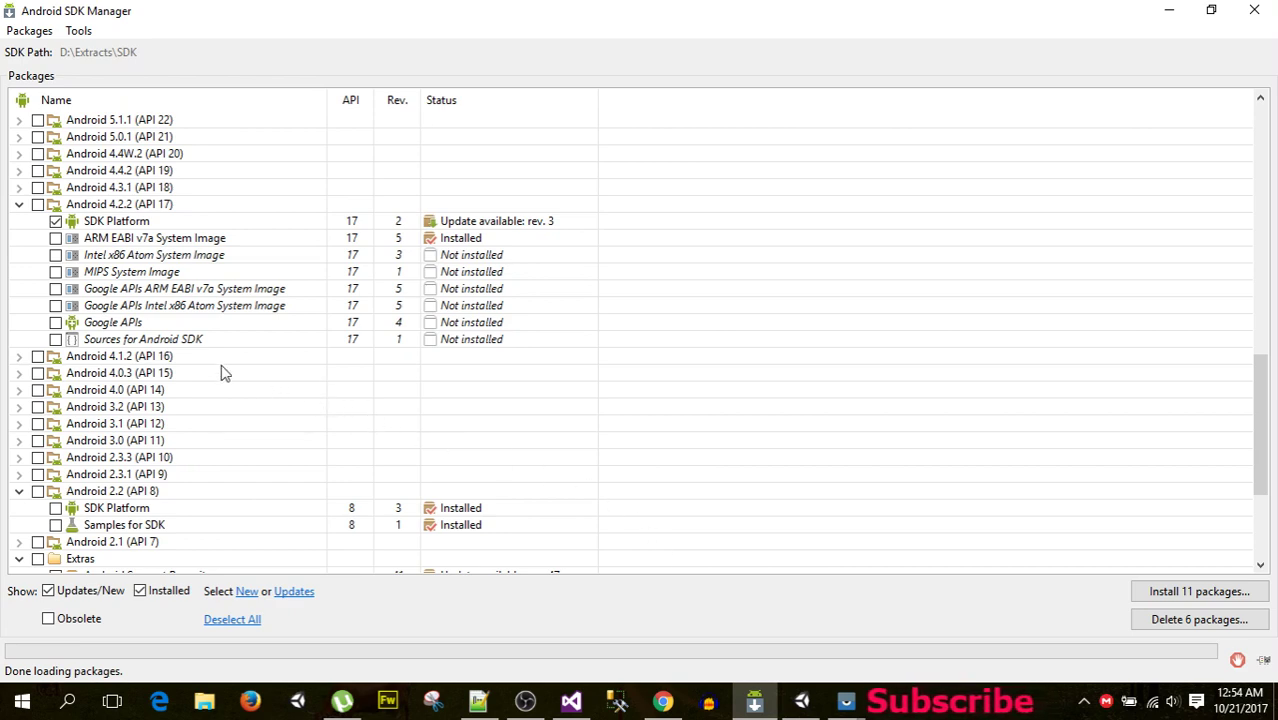
scroll(205, 363, up, 1)
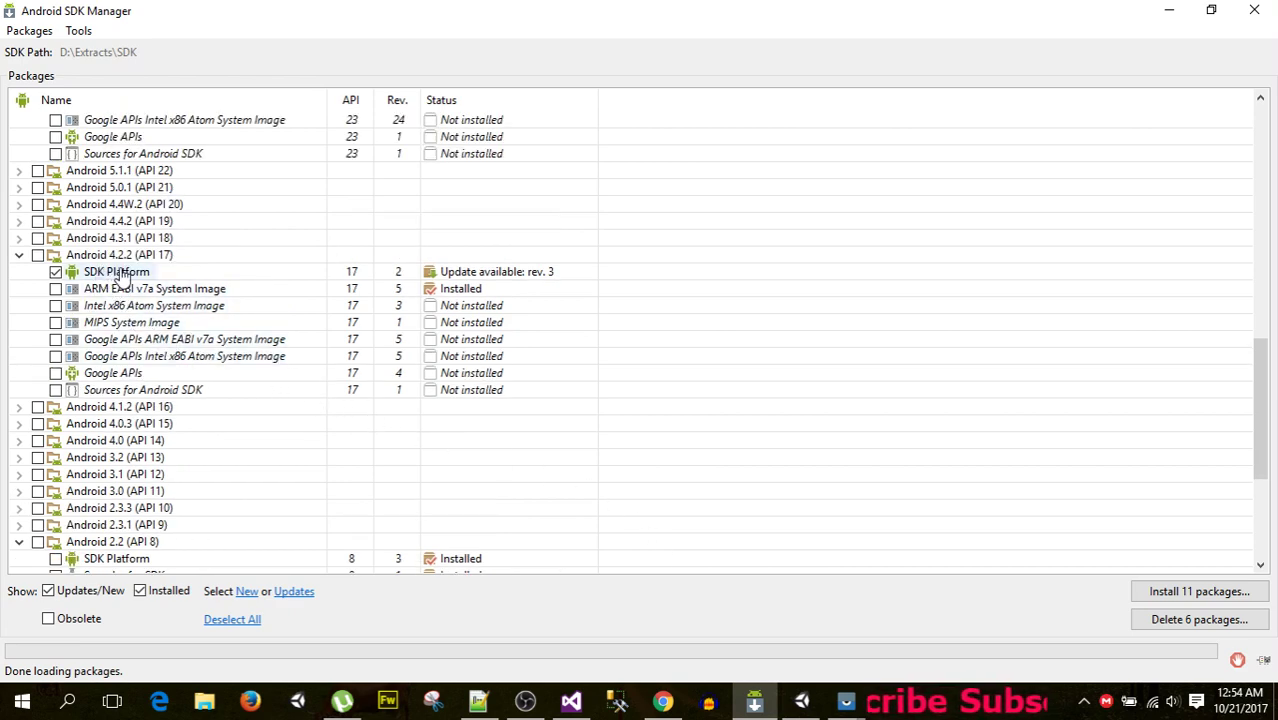
scroll(130, 272, up, 4)
scroll(150, 245, up, 3)
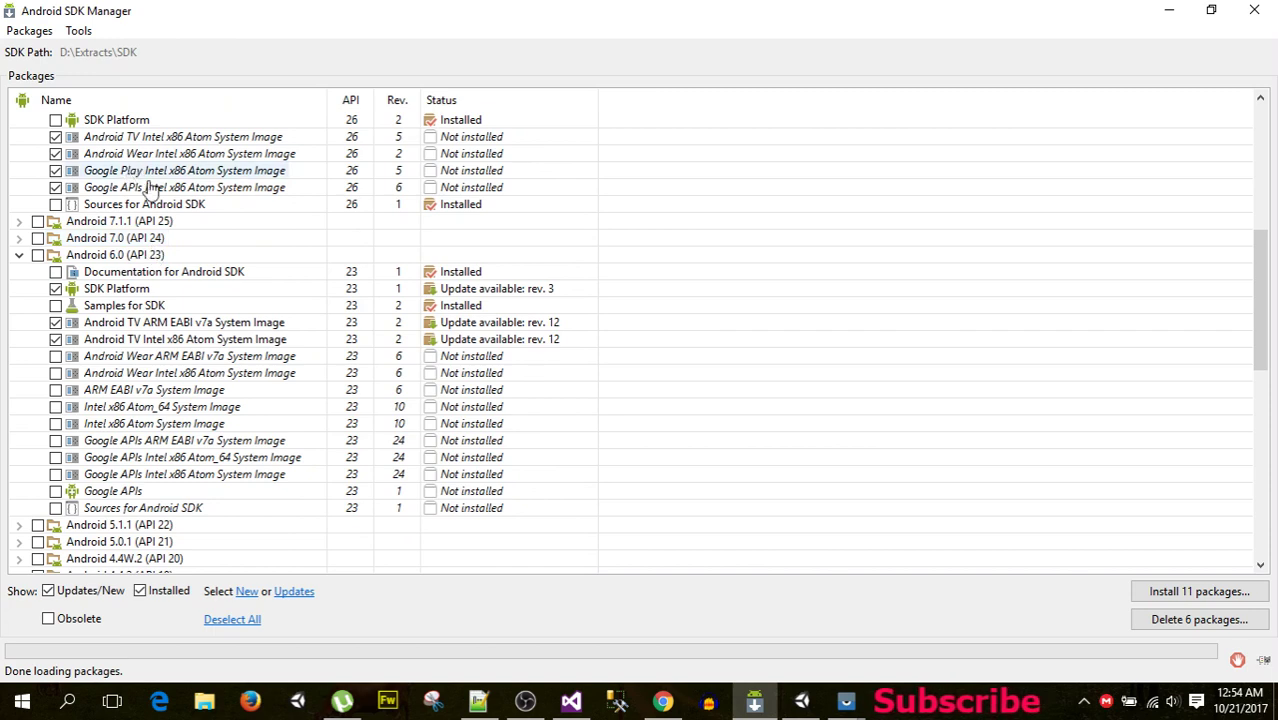
scroll(200, 360, down, 3)
scroll(203, 372, down, 3)
scroll(203, 375, down, 2)
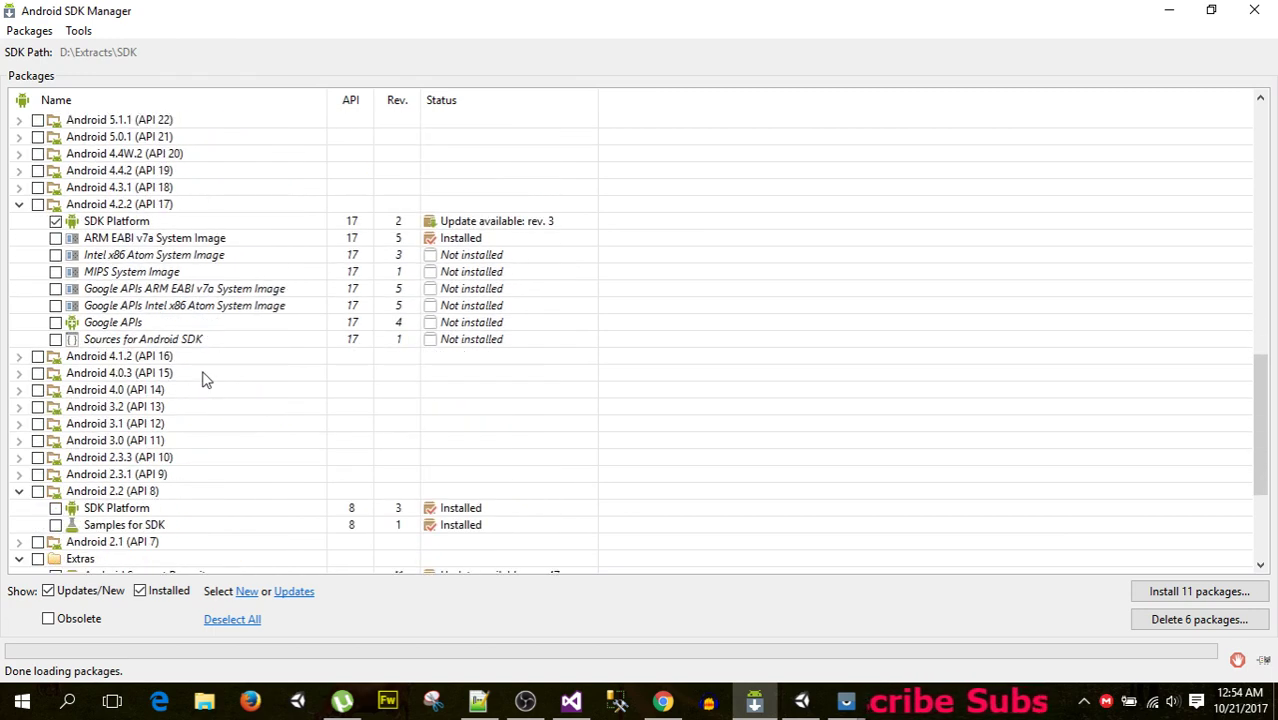
scroll(205, 380, down, 2)
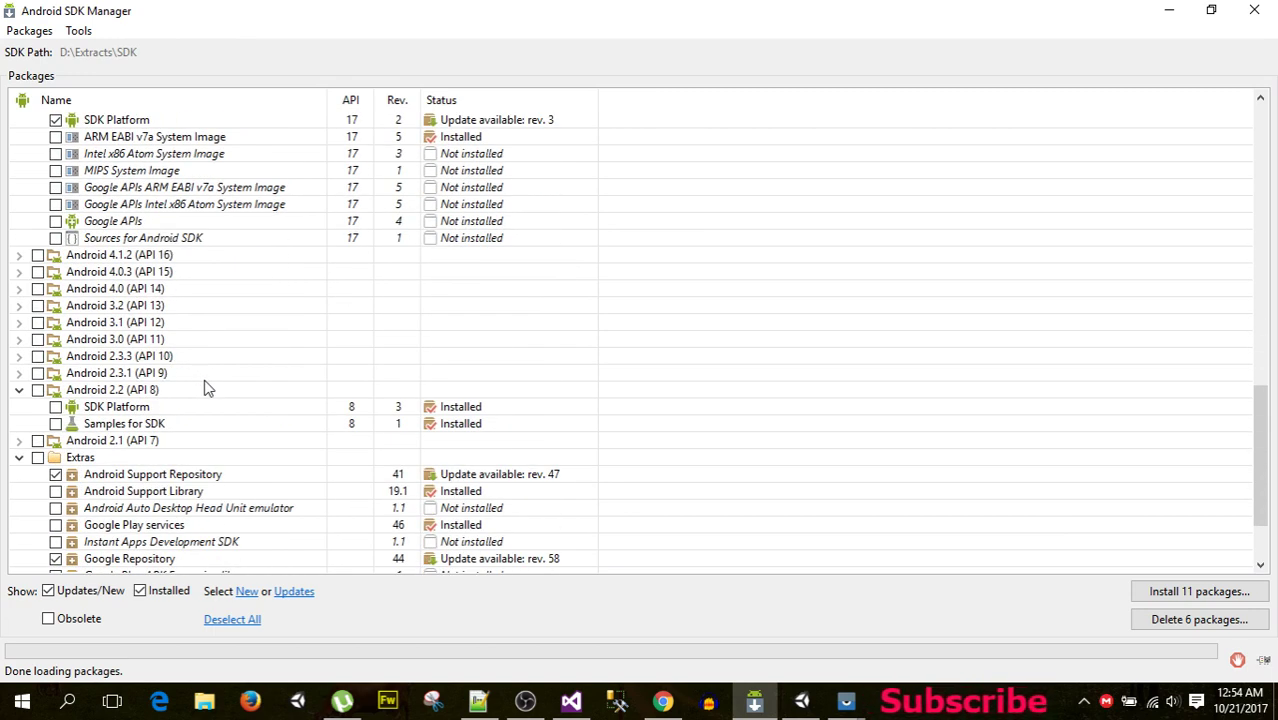
scroll(205, 386, down, 1)
scroll(190, 382, down, 1)
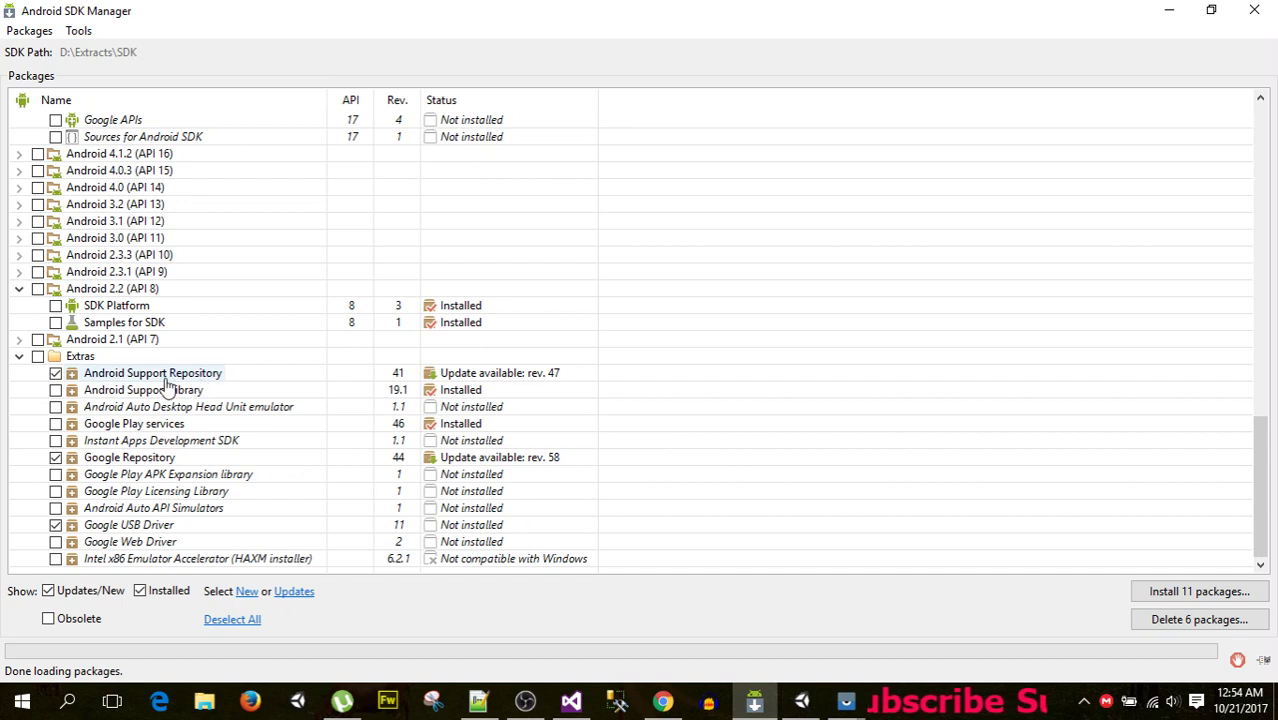
click(90, 374)
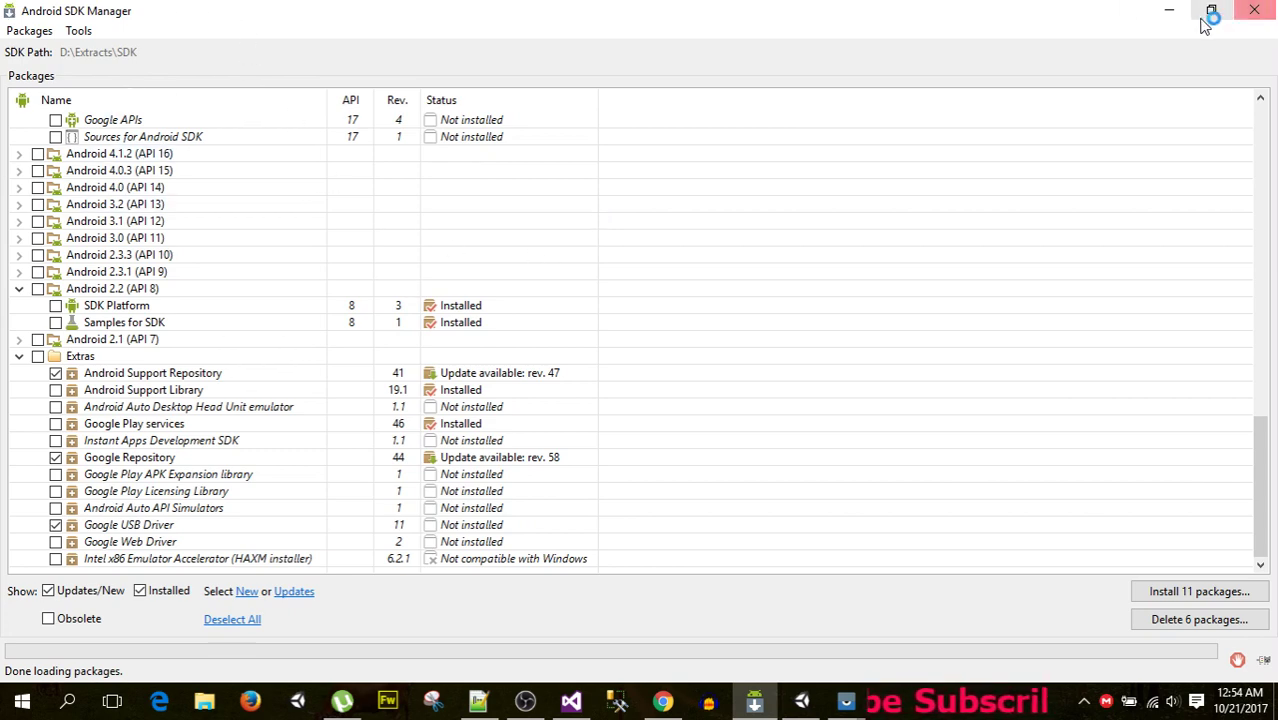
Minimize the SDK Manager and show Chrome's GitHub release page for Google Mobile Ads Unity Plugin v3.4.0
click(1170, 12)
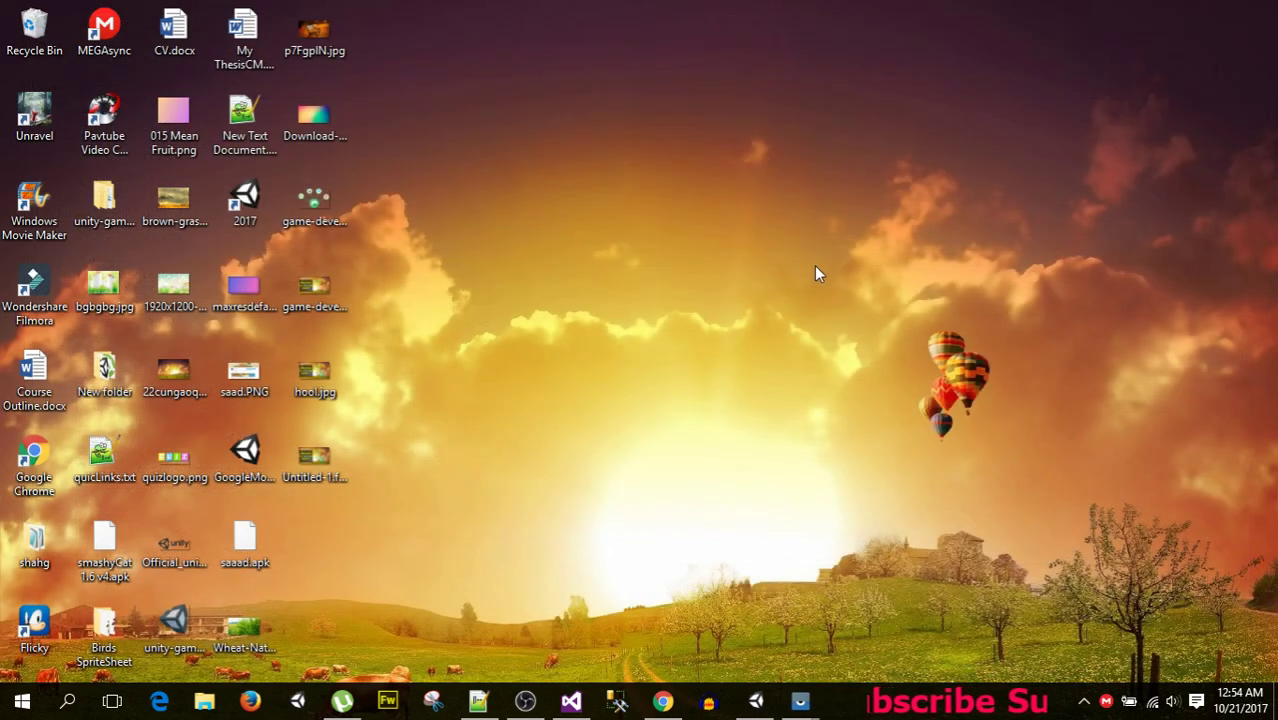
click(664, 708)
click(102, 12)
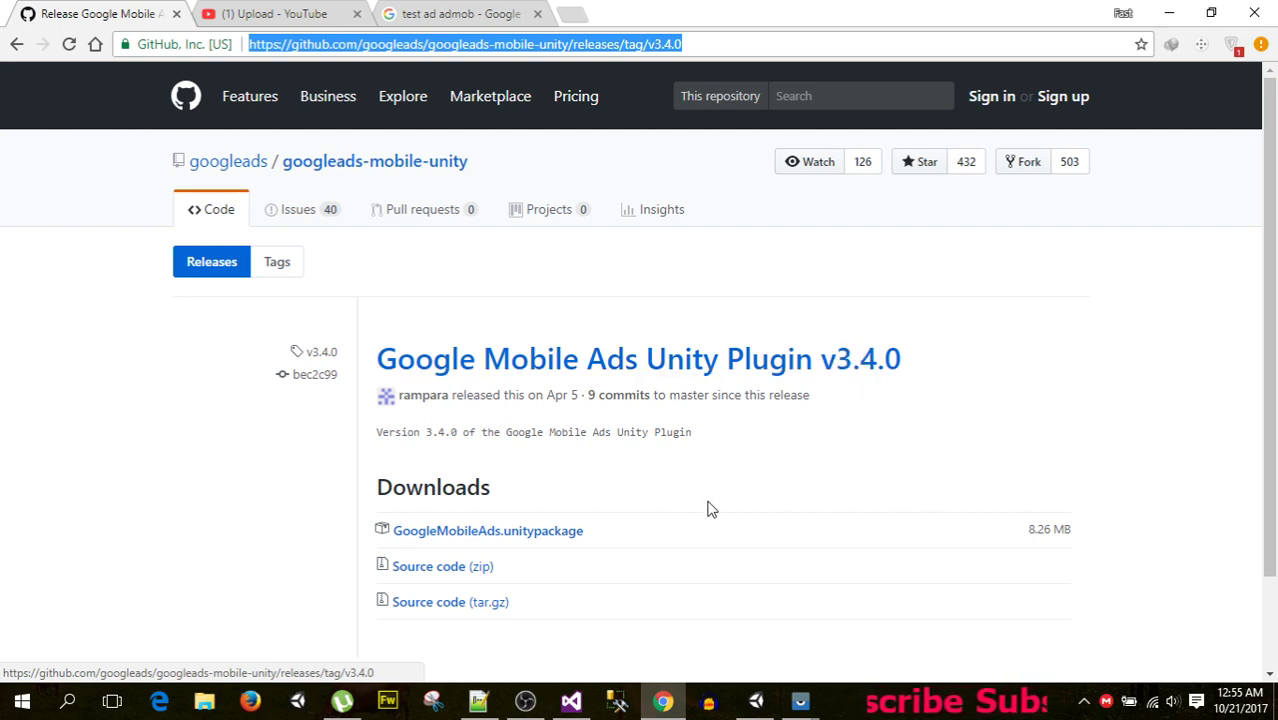
mouse_move(802, 698)
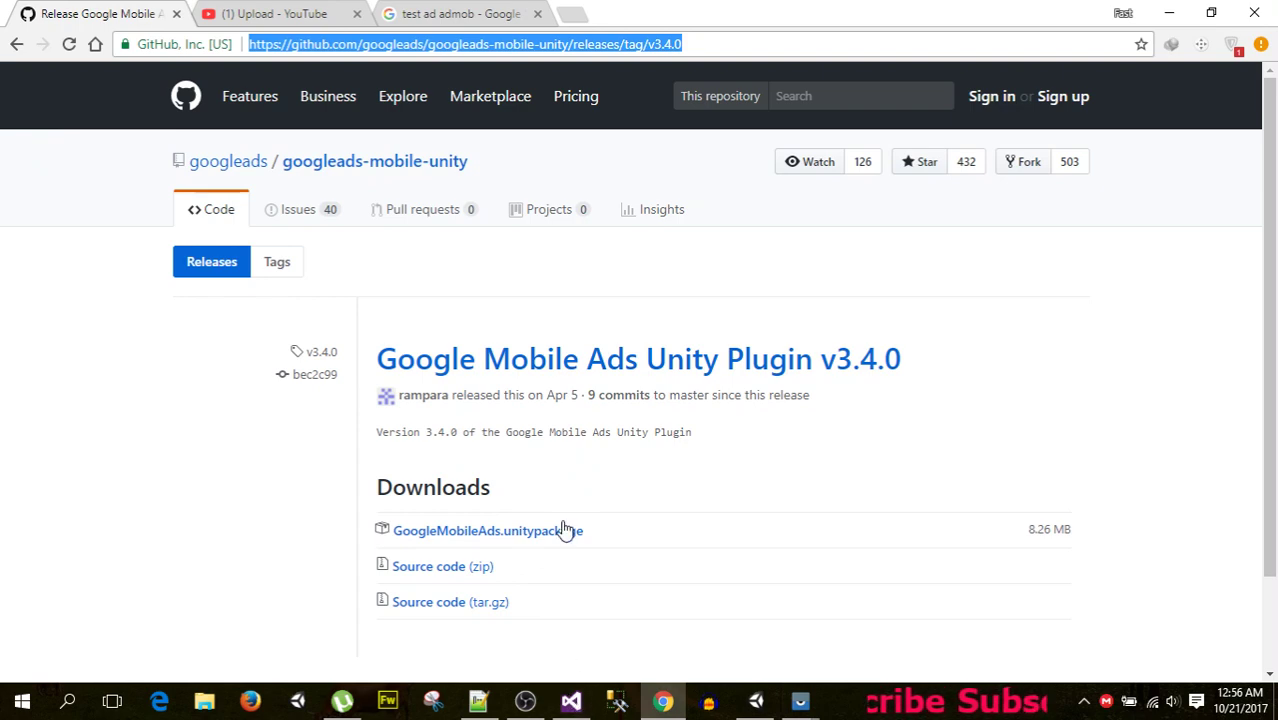
In Unity, open the Play Services Resolver's Android Resolver settings, confirm auto-resolution is on, and close them
click(756, 701)
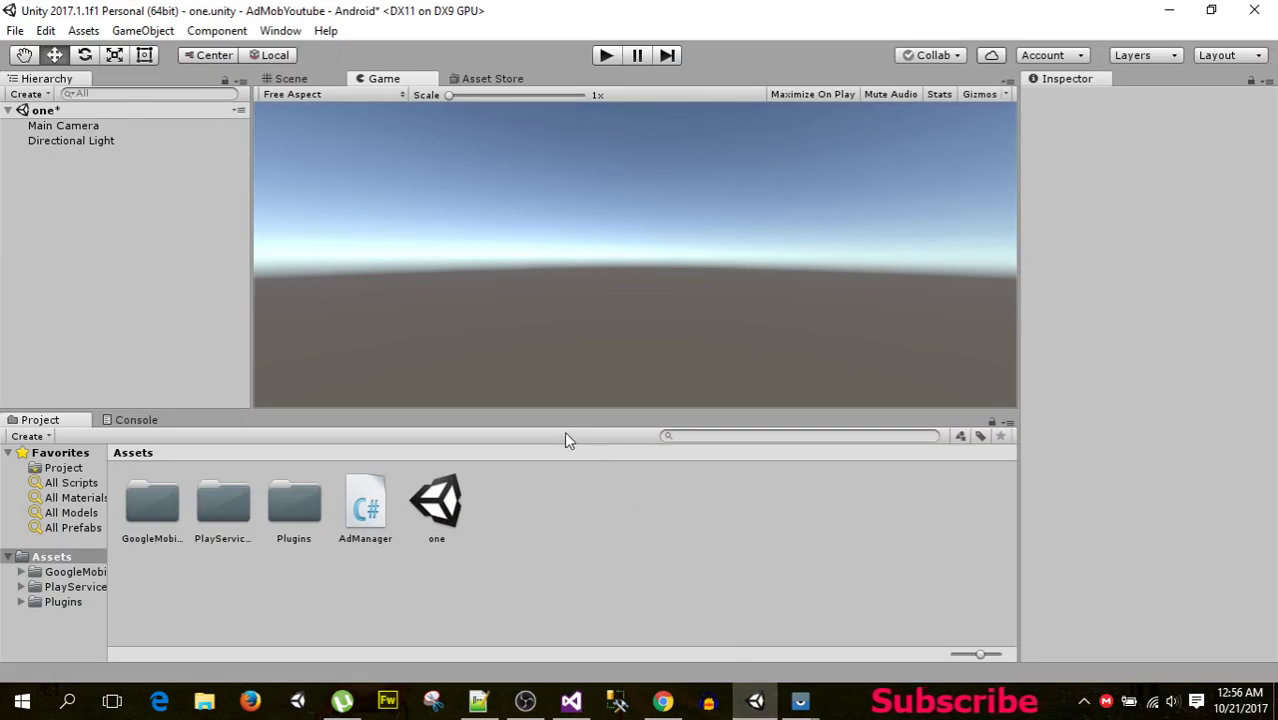
click(155, 31)
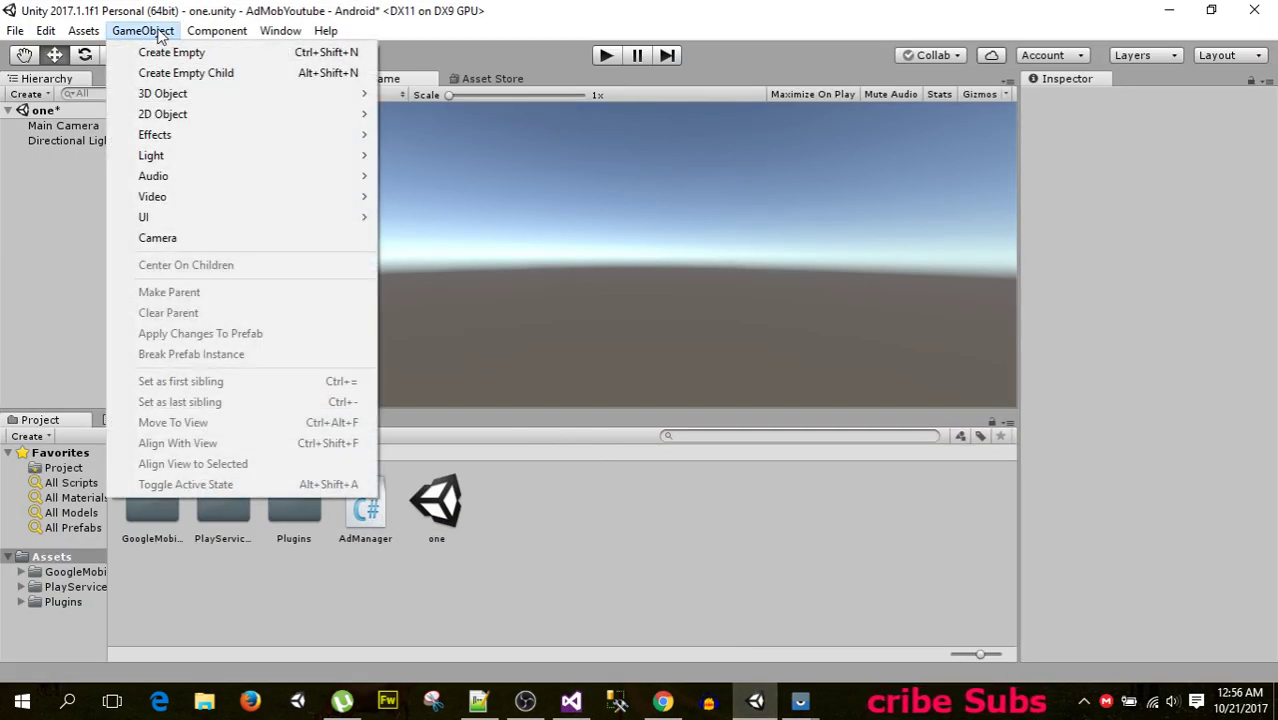
mouse_move(78, 36)
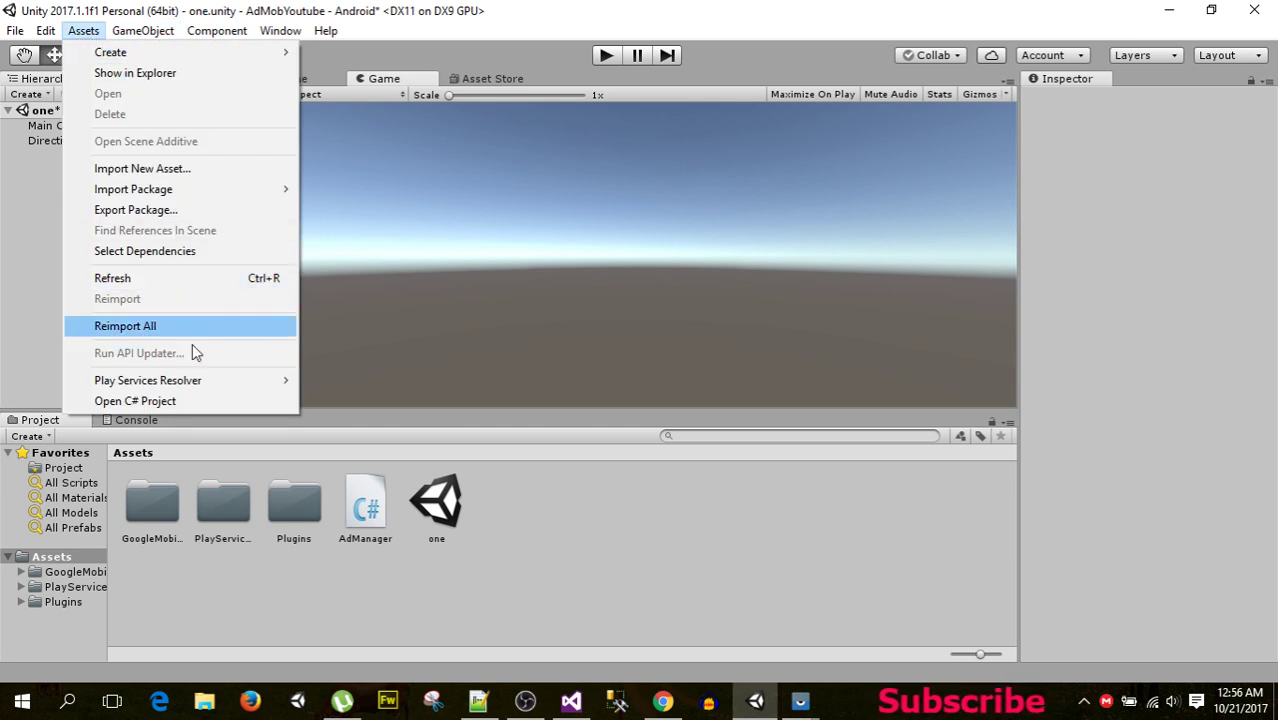
mouse_move(200, 383)
mouse_move(364, 388)
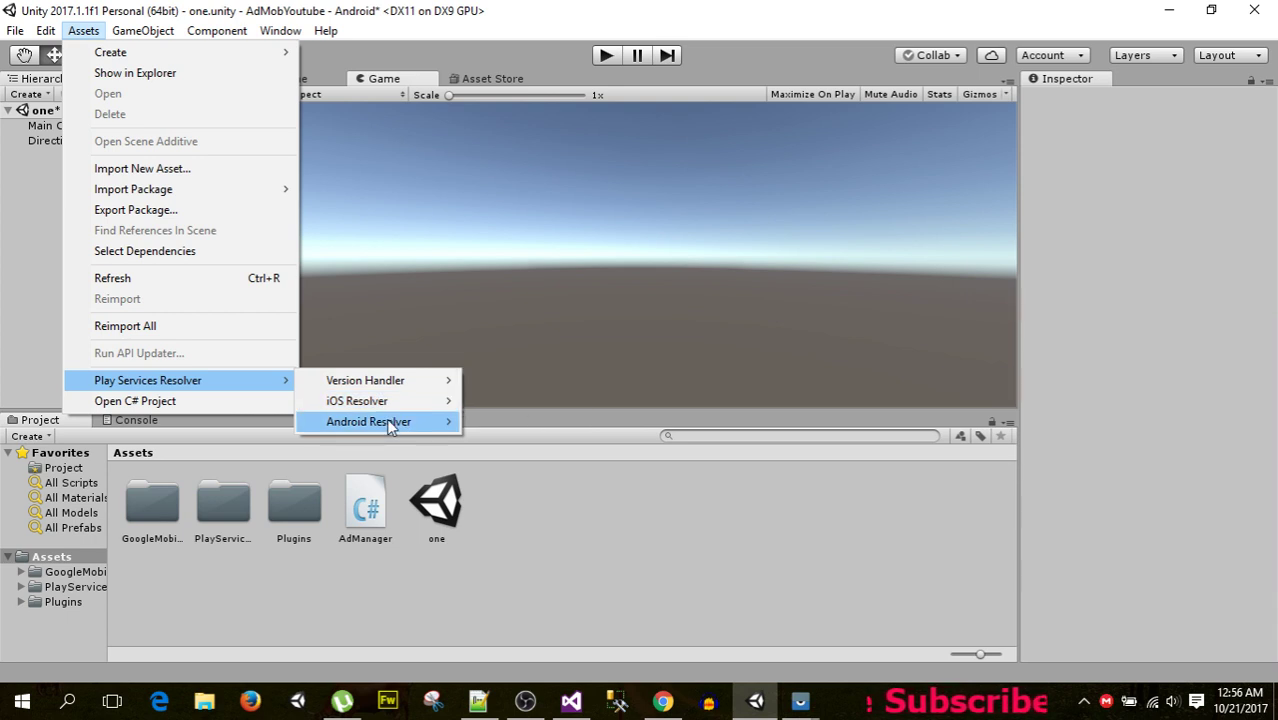
mouse_move(390, 424)
click(508, 422)
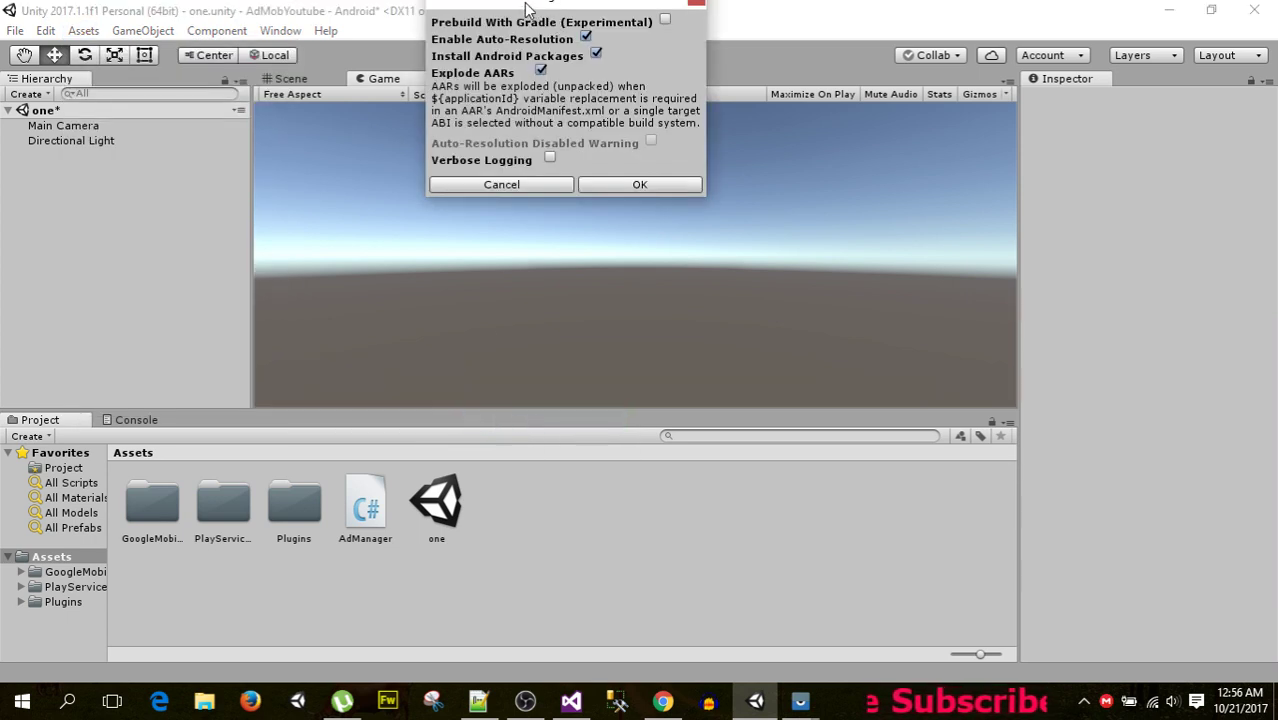
drag(522, 4, 464, 89)
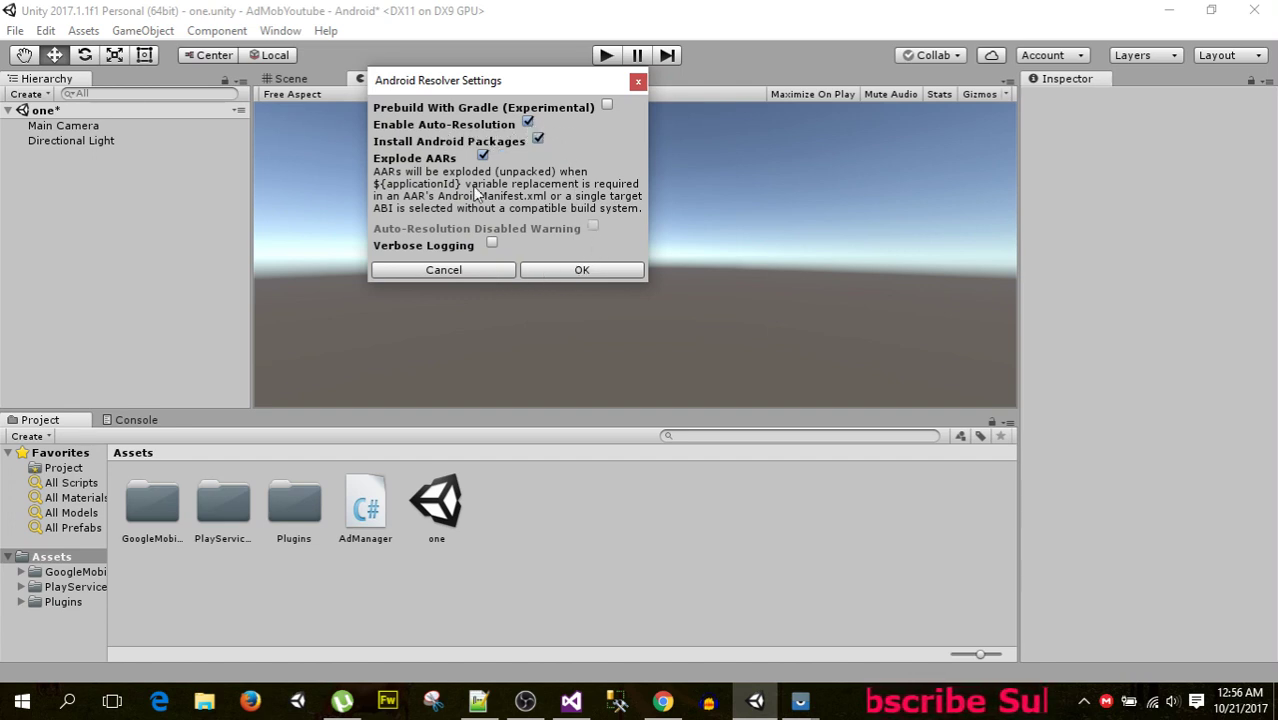
click(143, 30)
Open the Version Handler settings, confirm version management is enabled, and close the window
mouse_move(196, 381)
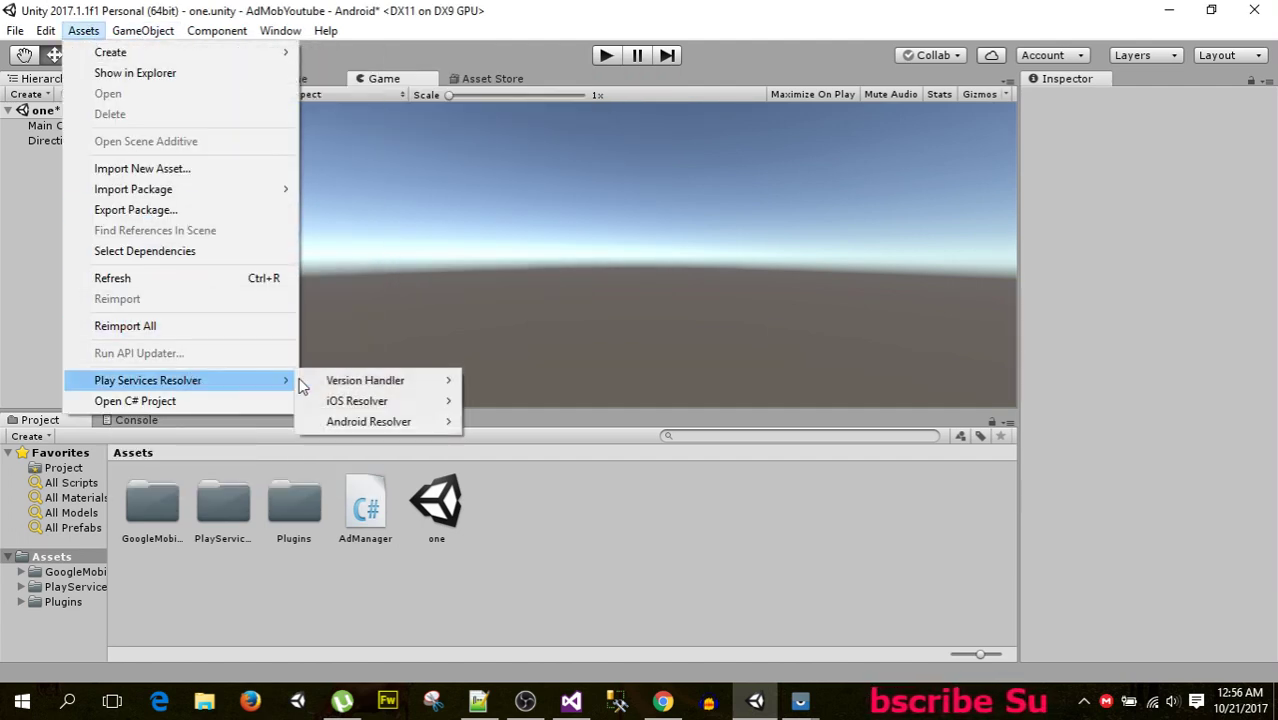
mouse_move(362, 382)
click(507, 401)
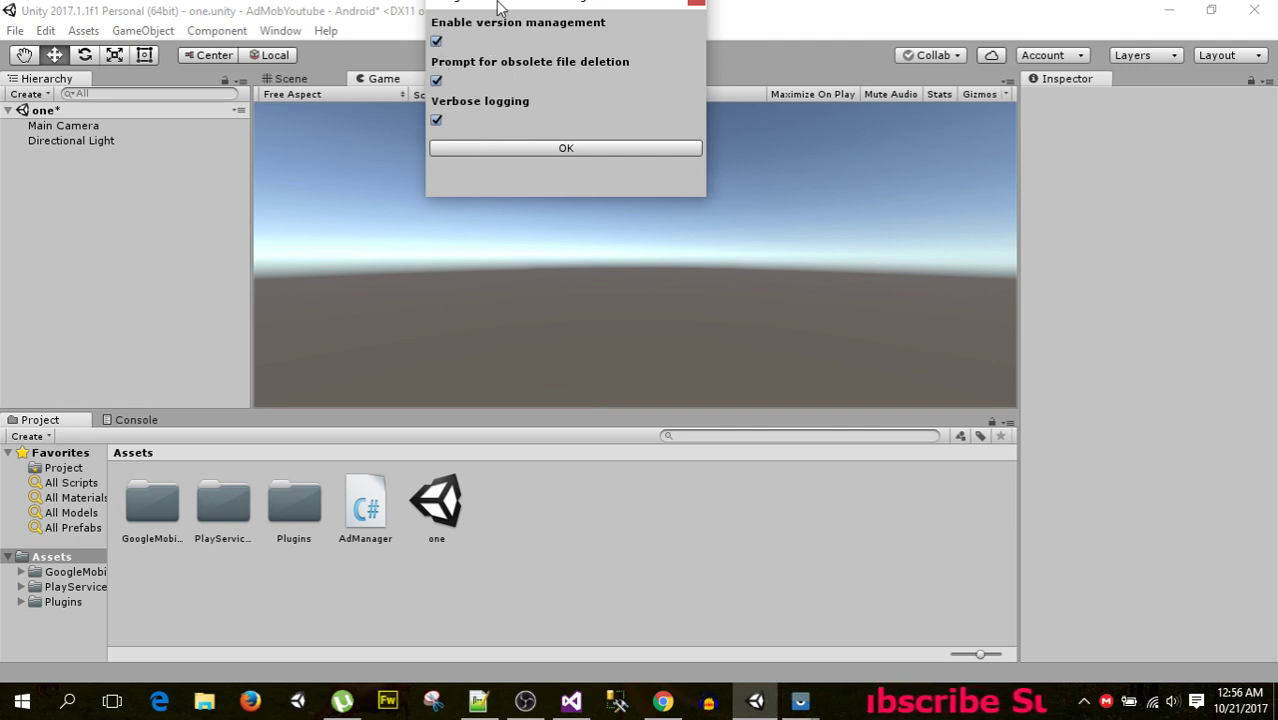
drag(499, 8, 475, 88)
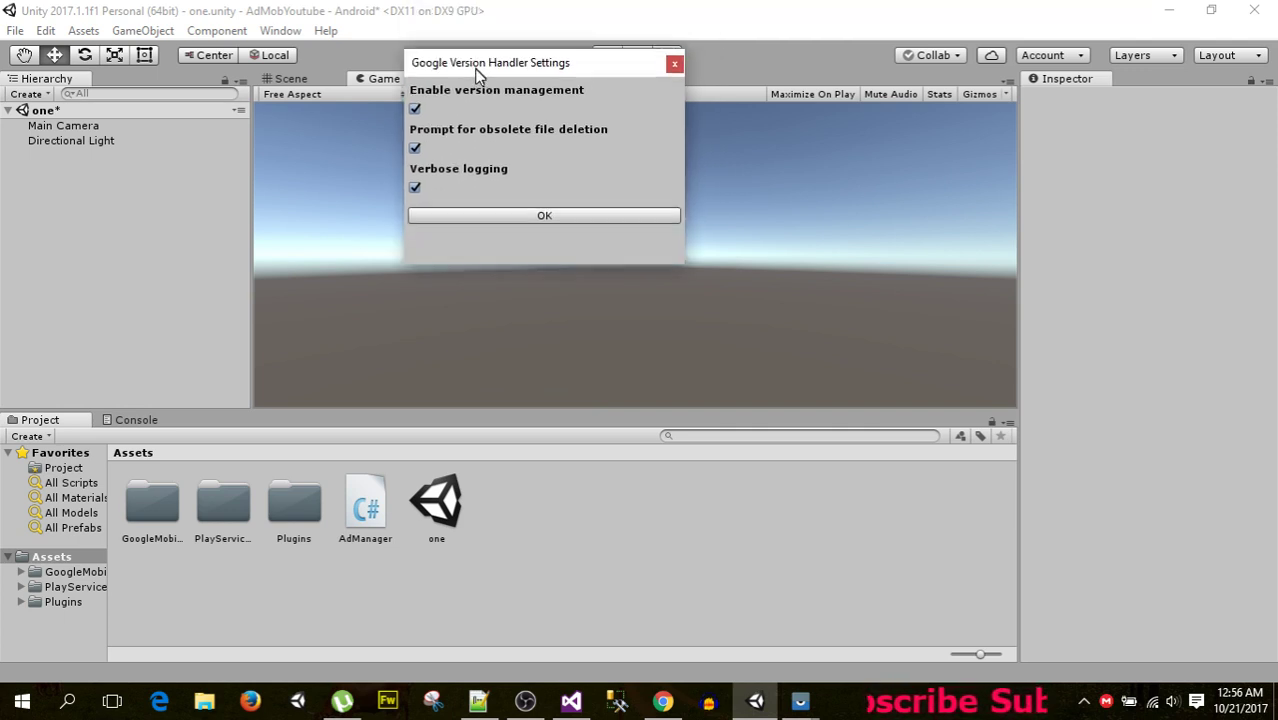
click(673, 77)
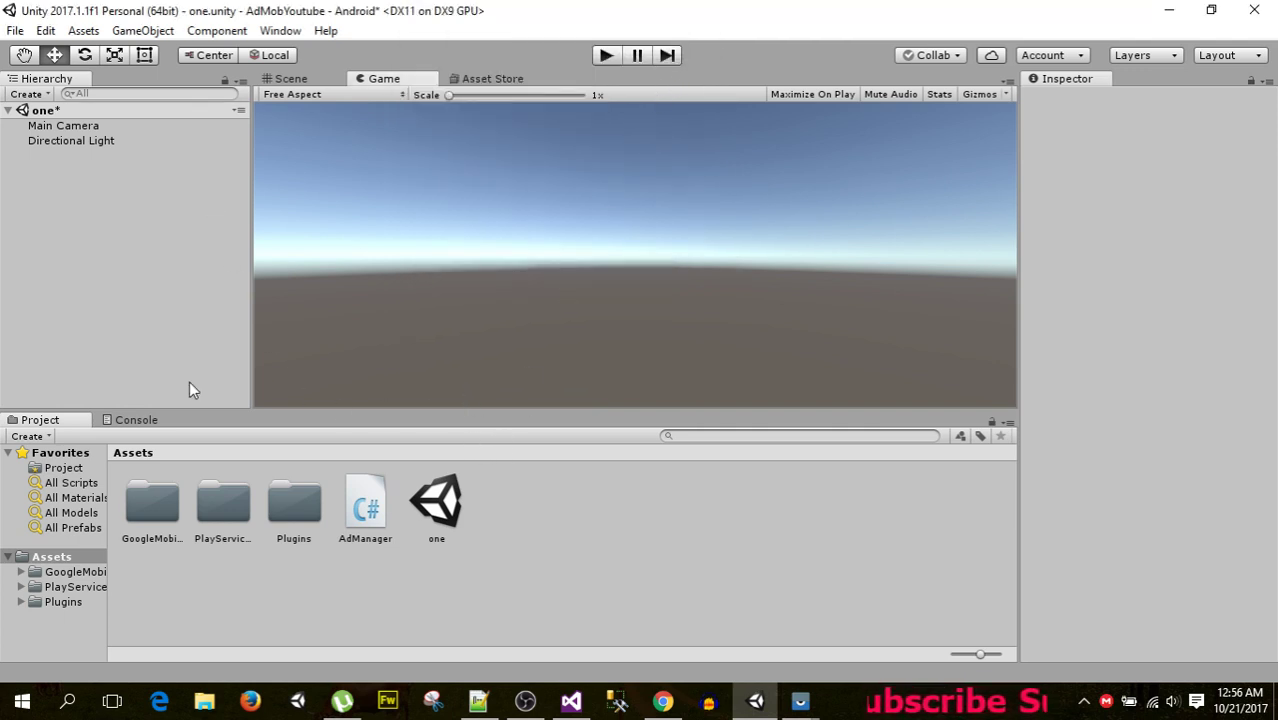
click(571, 701)
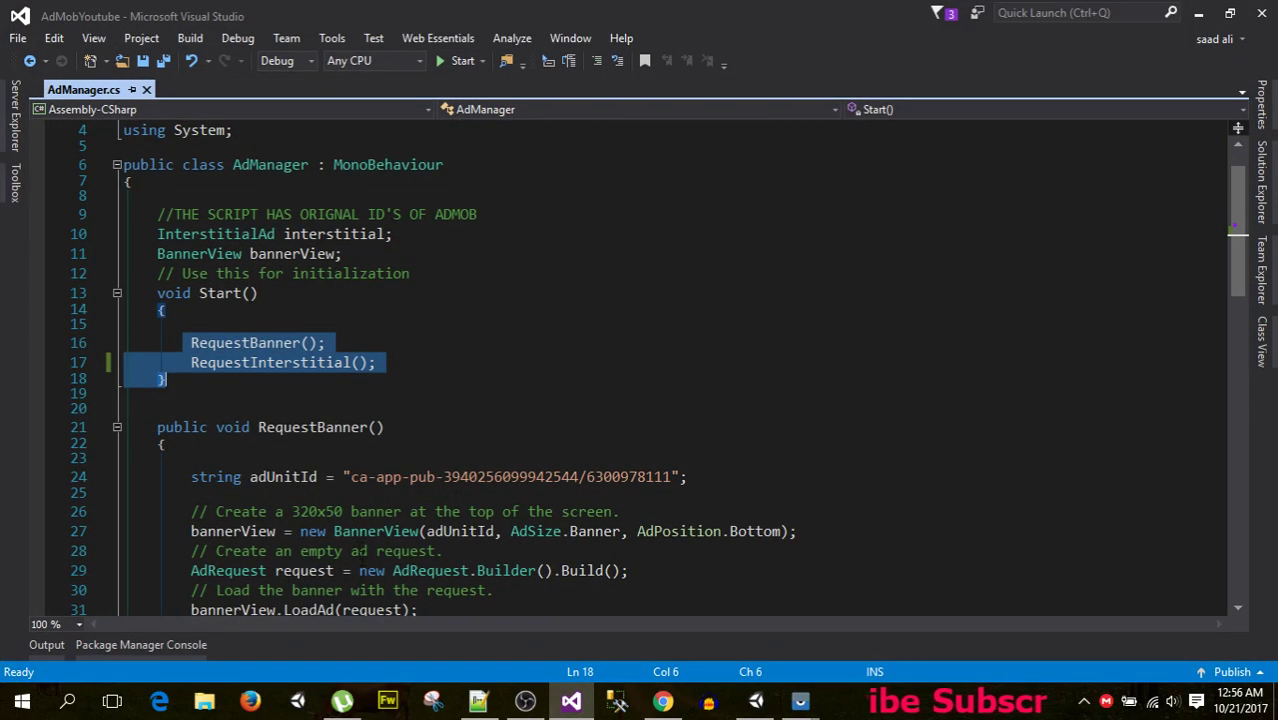
click(571, 701)
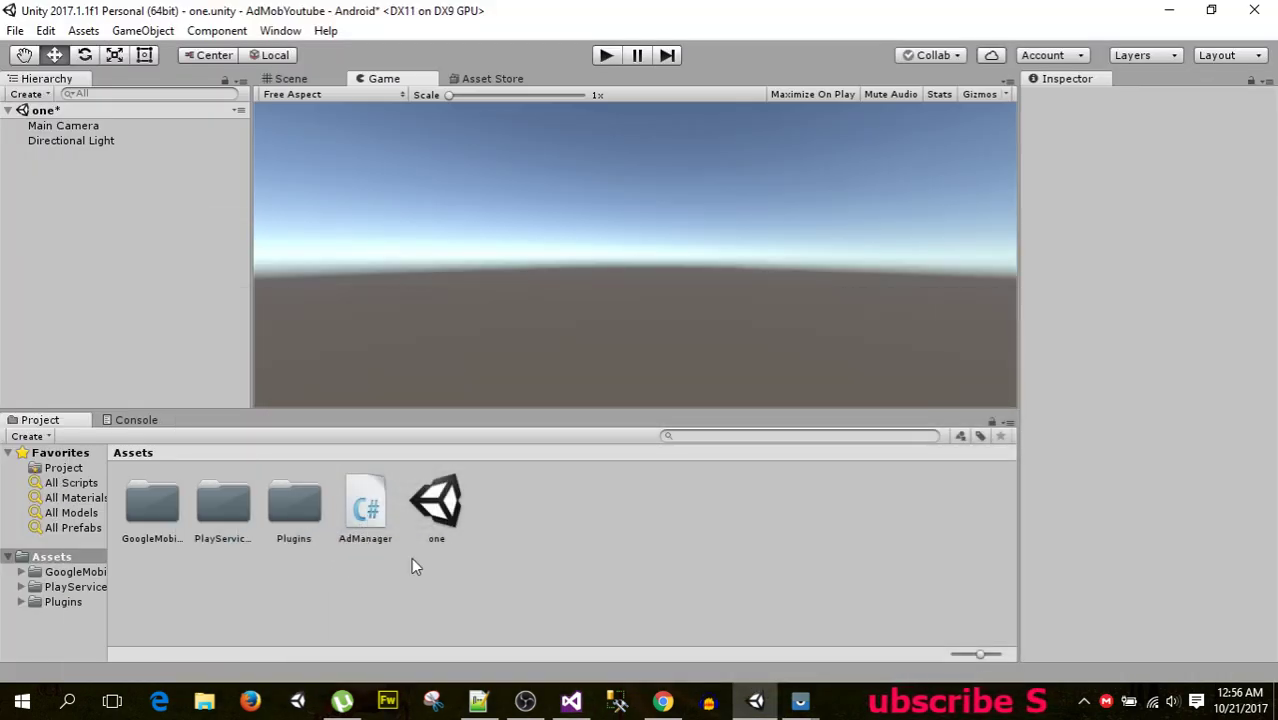
click(571, 701)
click(445, 328)
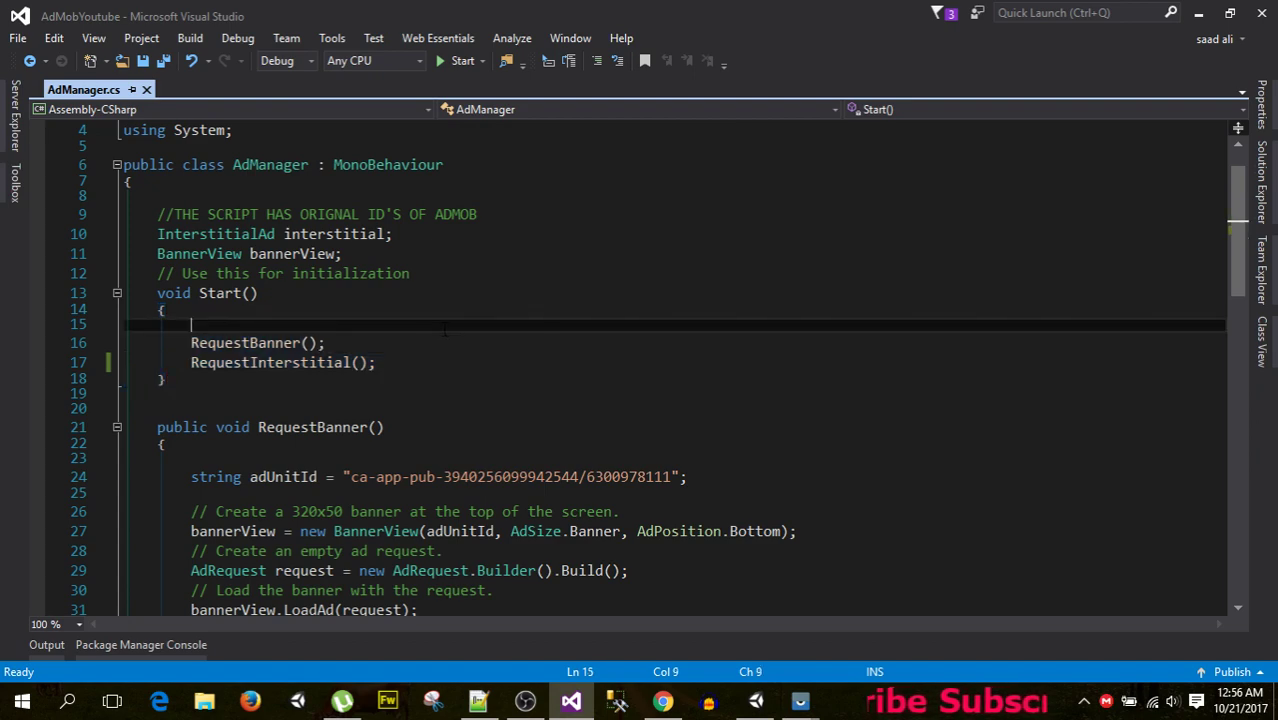
scroll(364, 281, down, 1)
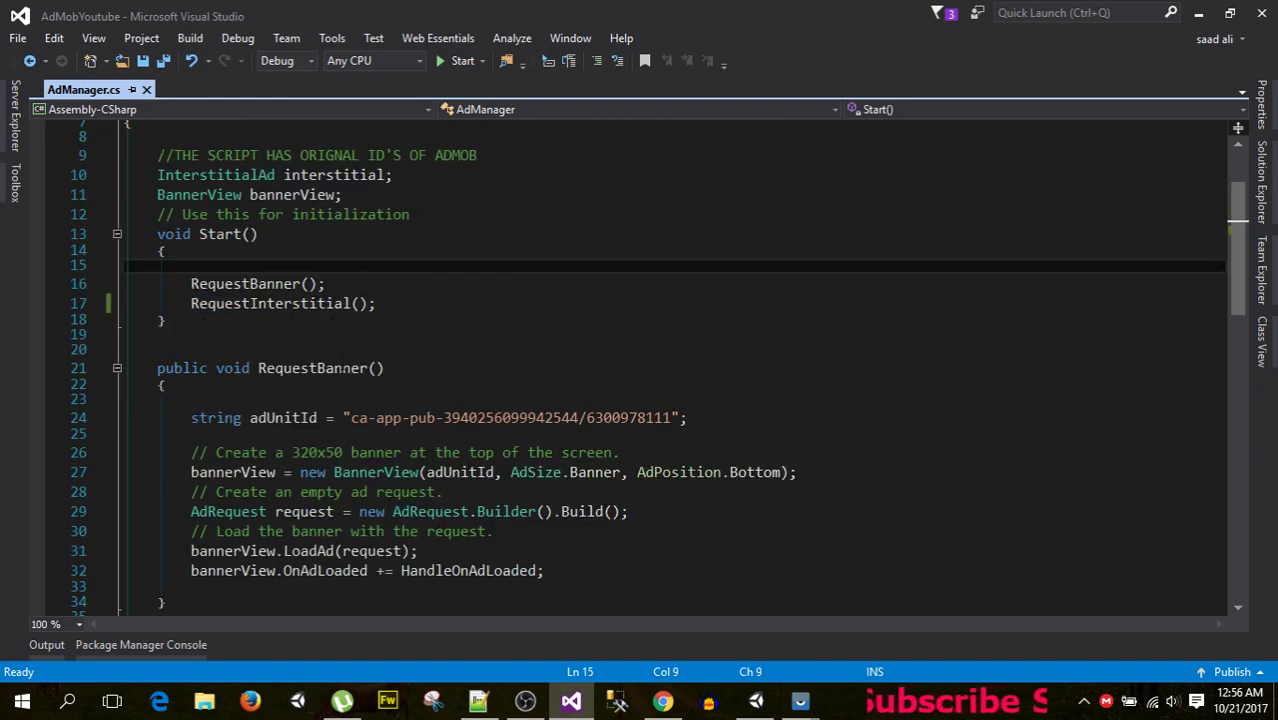
scroll(281, 327, down, 3)
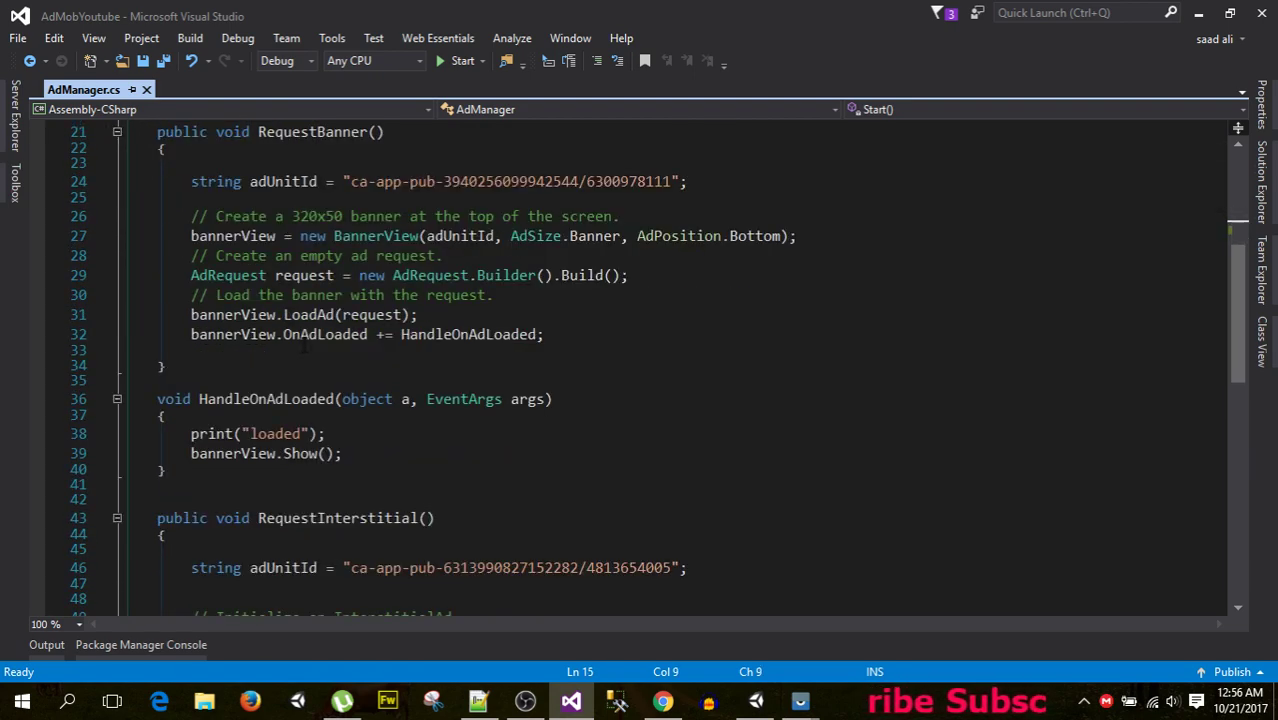
scroll(285, 345, down, 2)
scroll(290, 372, down, 4)
scroll(295, 369, down, 4)
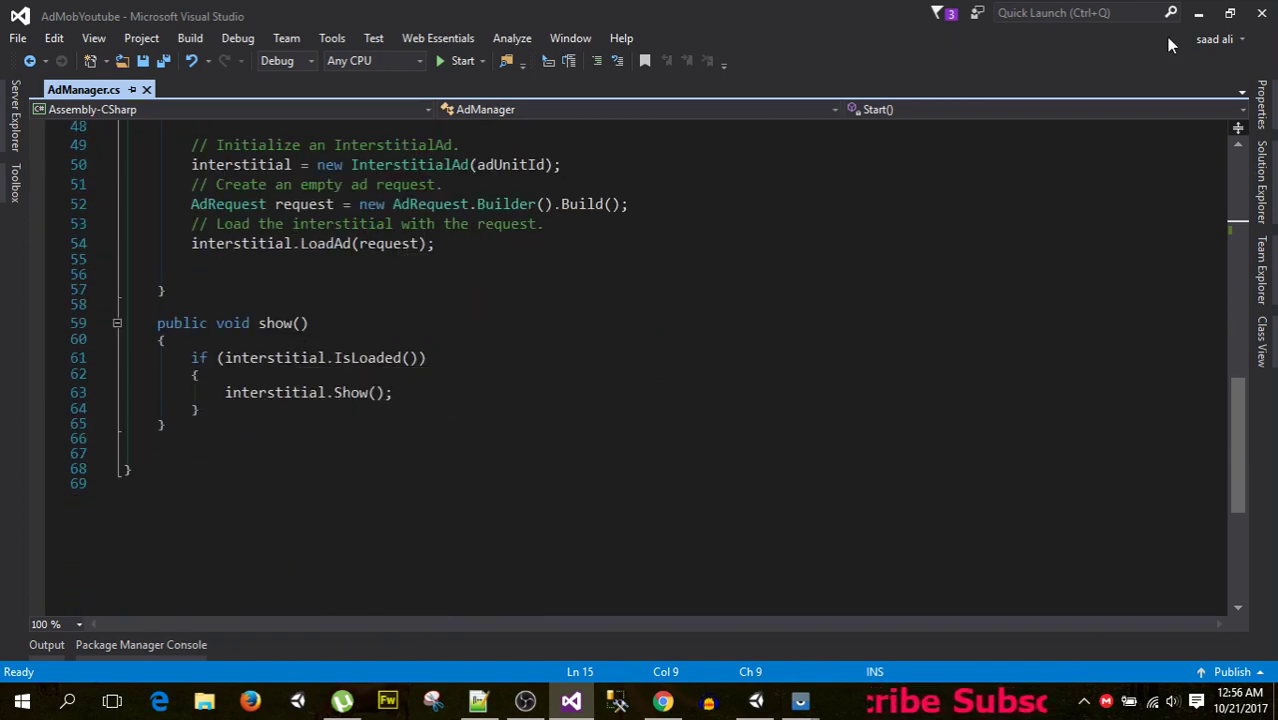
click(1197, 15)
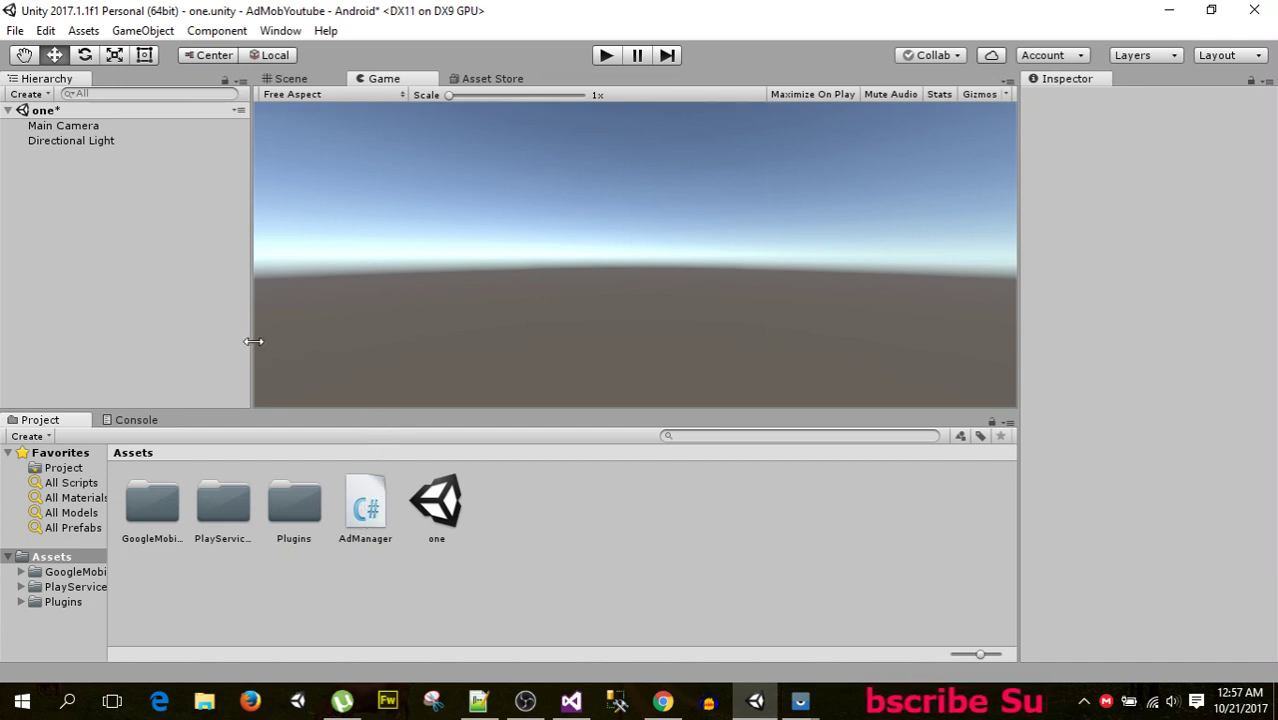
Drag the Hierarchy/Game splitter left to narrow the Hierarchy and widen the Game view
drag(253, 341, 199, 345)
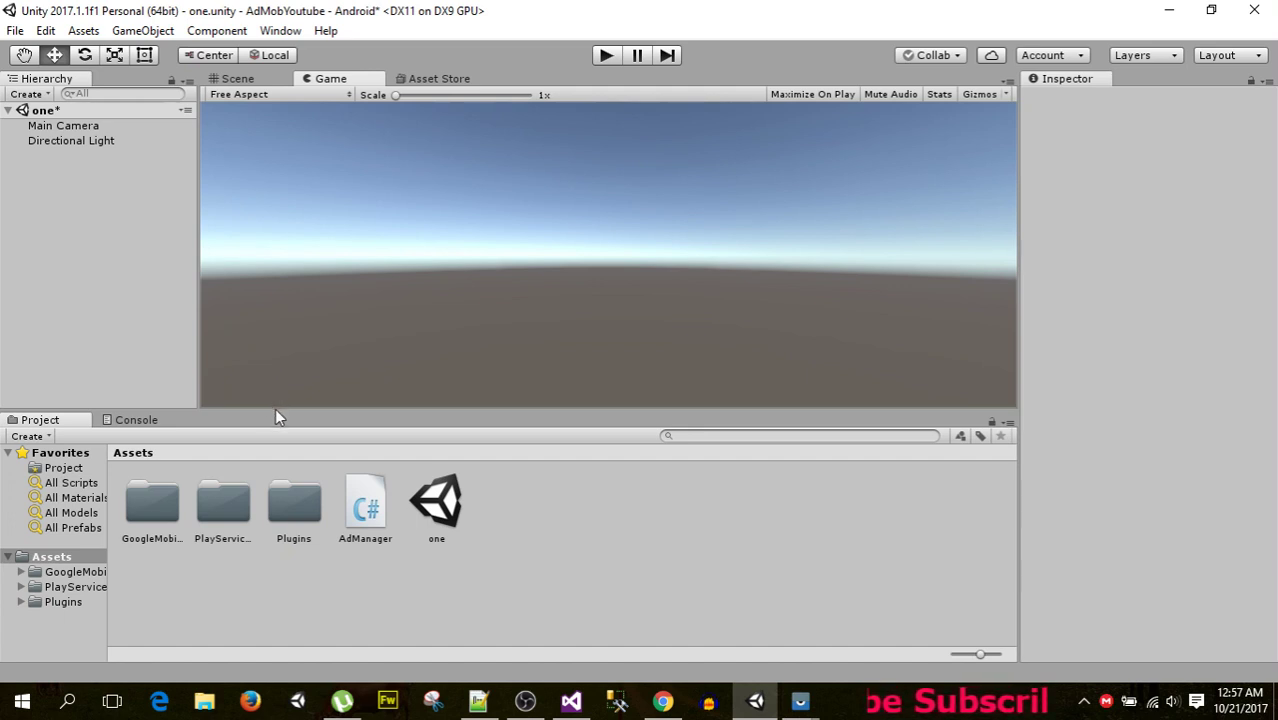